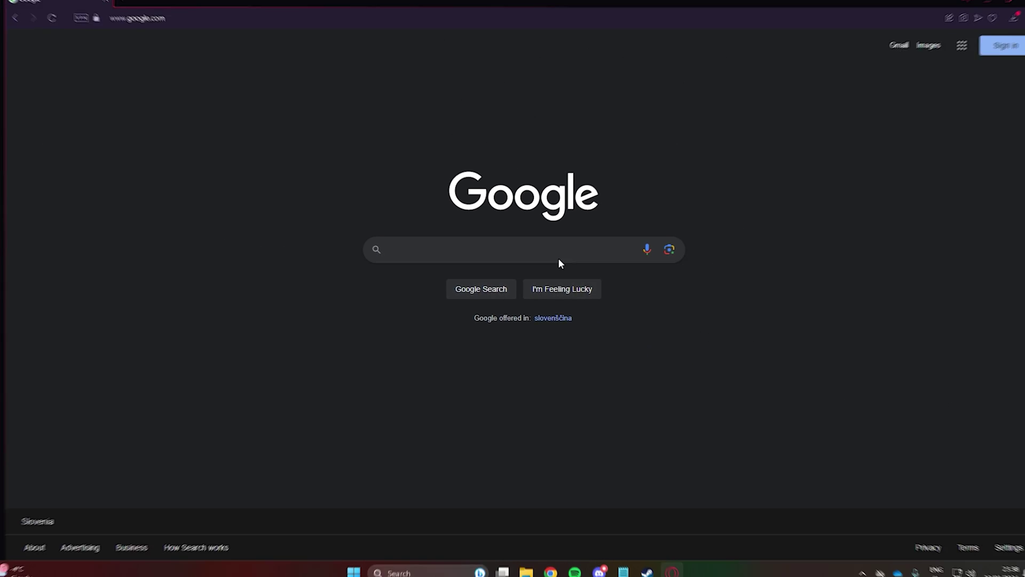
Step: Search Google for "ue4ss re" and open the UE4SS-RE/RE-UE4SS repository on GitHub
{"action": "left_click", "coordinate": [555, 256]}
{"action": "type", "text": "ue4ss re"}
{"action": "key", "text": "Return"}
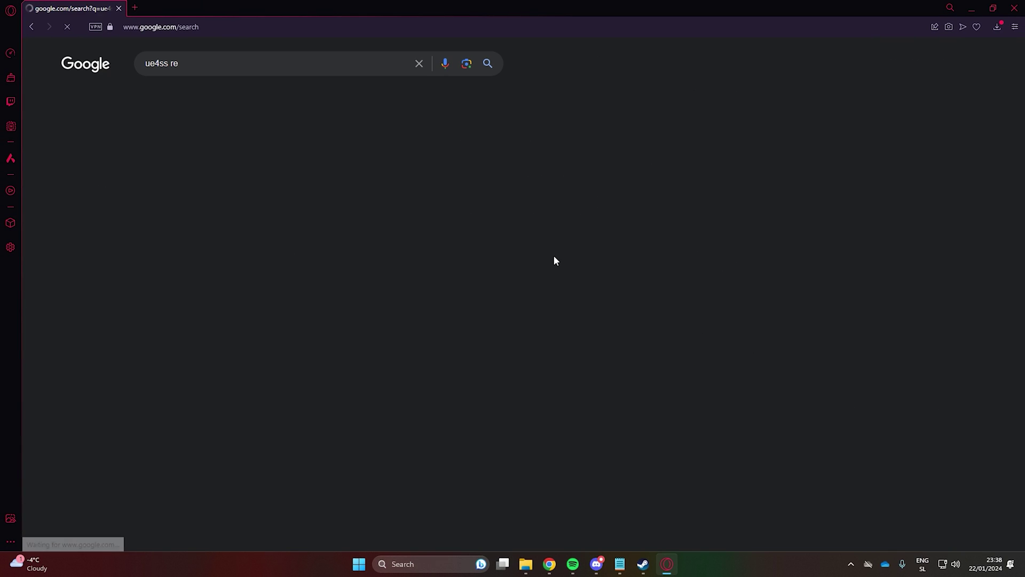
{"action": "left_click", "coordinate": [374, 173]}
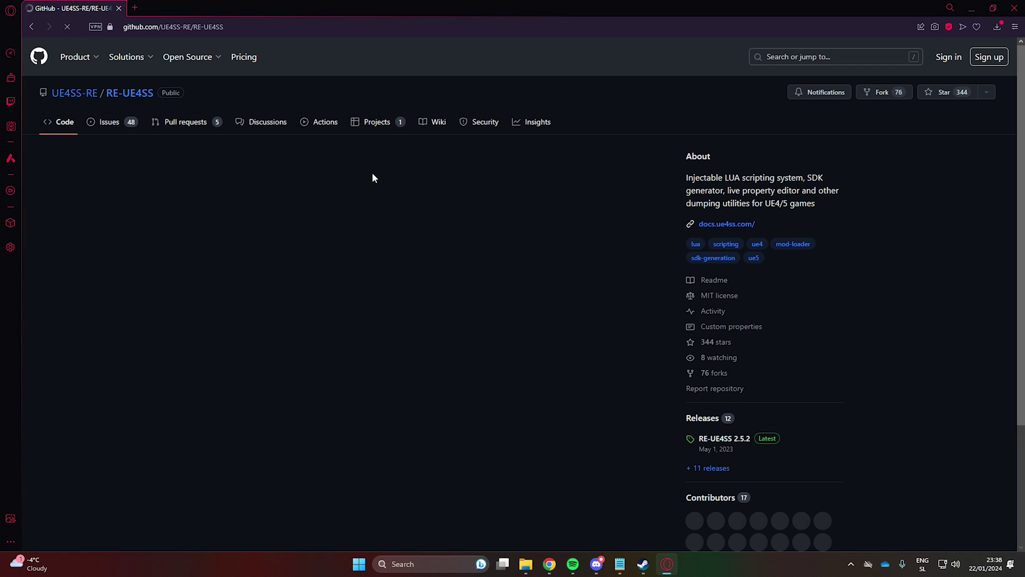
Step: Open the RE-UE4SS 2.5.2 release and download UE4SS_Xinput_v2.5.2.zip from its assets
{"action": "scroll", "coordinate": [768, 332], "scroll_direction": "down", "scroll_amount": 2}
{"action": "left_click", "coordinate": [726, 333]}
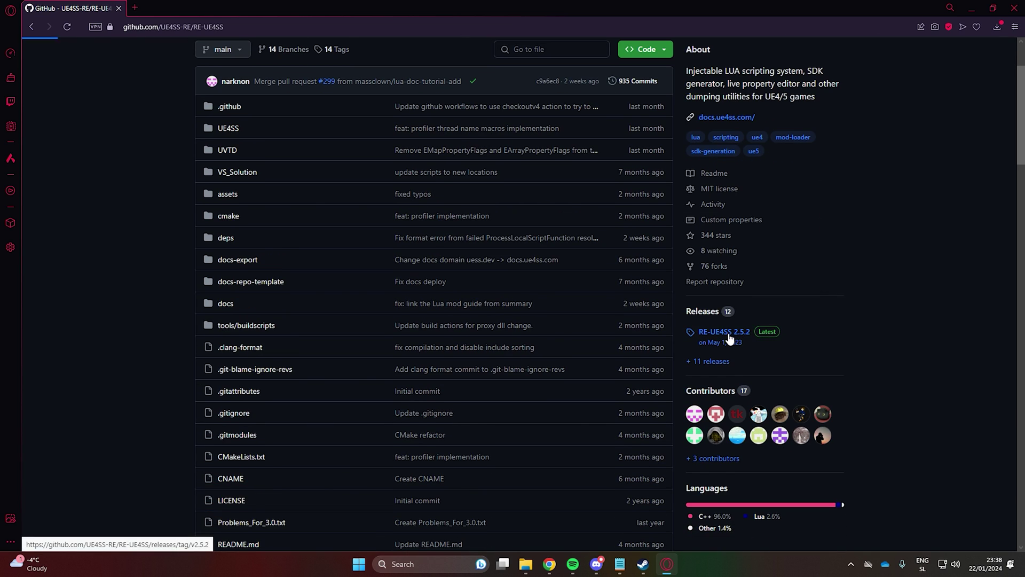
{"action": "scroll", "coordinate": [400, 221], "scroll_direction": "down", "scroll_amount": 9}
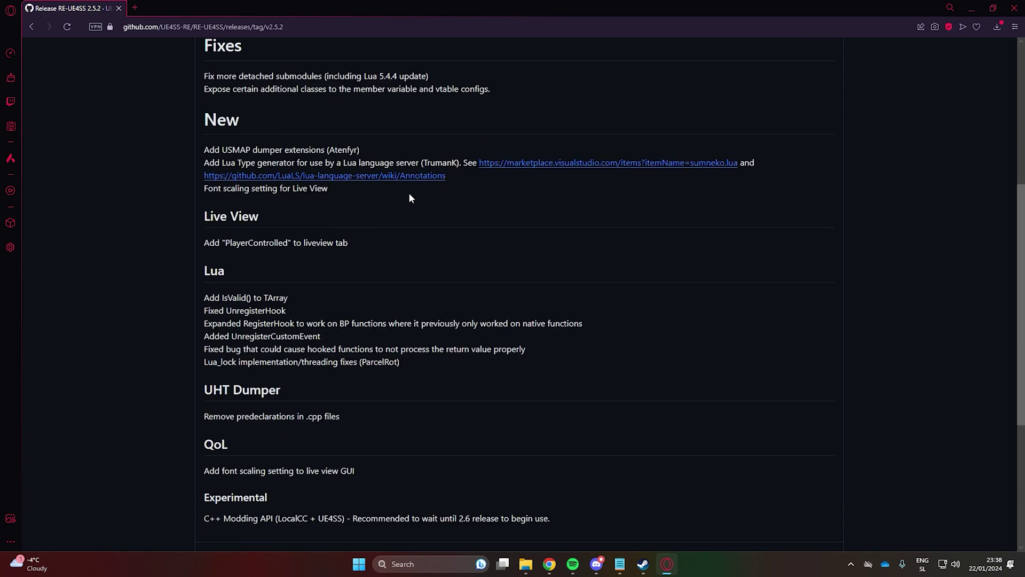
{"action": "left_click", "coordinate": [289, 424]}
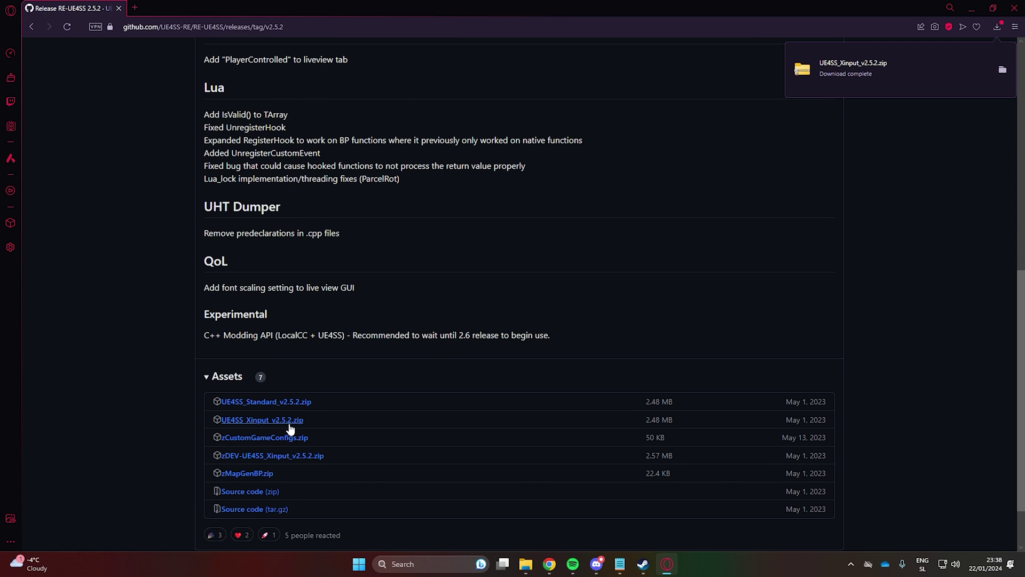
Step: Extract the downloaded UE4SS_Xinput_v2.5.2.zip into its own folder in Downloads\Palworld and open that folder
{"action": "left_click", "coordinate": [1003, 69]}
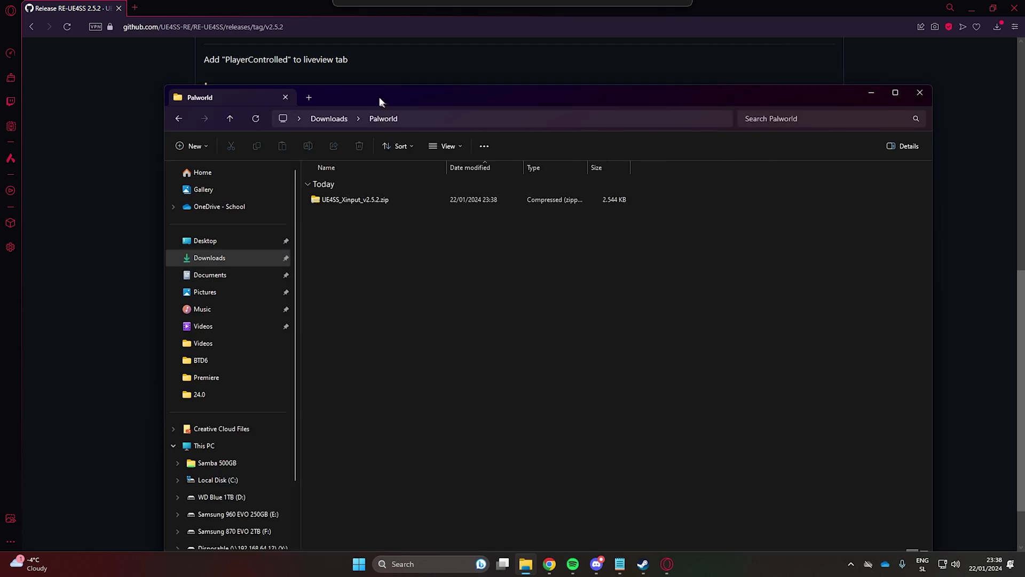
{"action": "right_click", "coordinate": [415, 166]}
{"action": "left_click", "coordinate": [393, 165]}
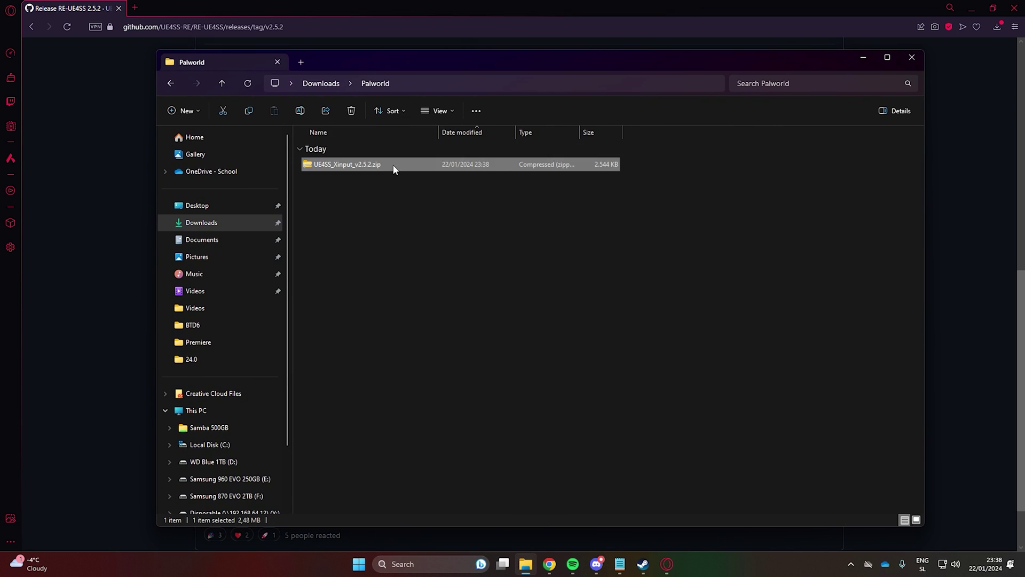
{"action": "right_click", "coordinate": [393, 165]}
{"action": "mouse_move", "coordinate": [502, 412]}
{"action": "left_click", "coordinate": [626, 432]}
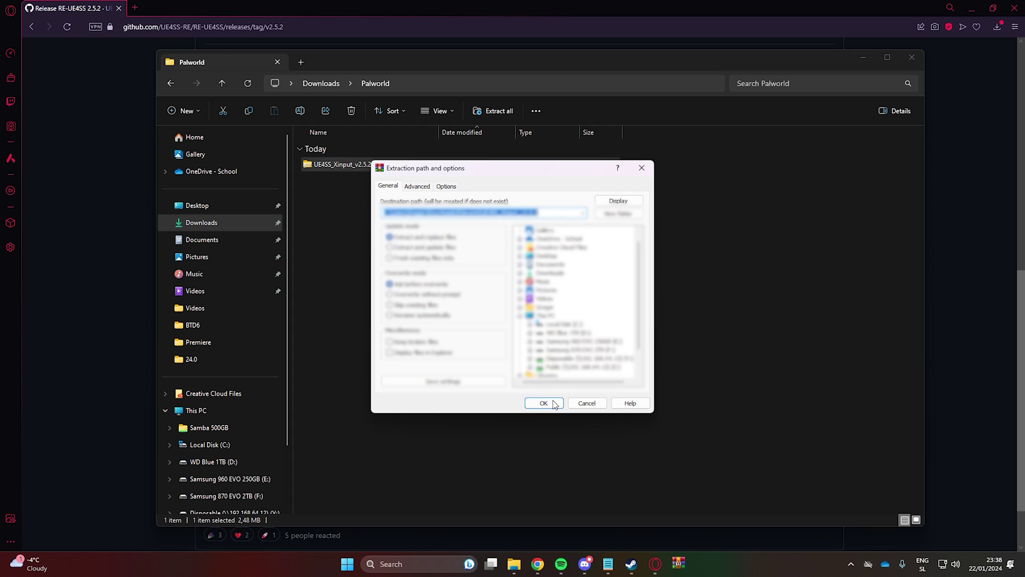
{"action": "left_click", "coordinate": [541, 403]}
{"action": "double_click", "coordinate": [412, 165]}
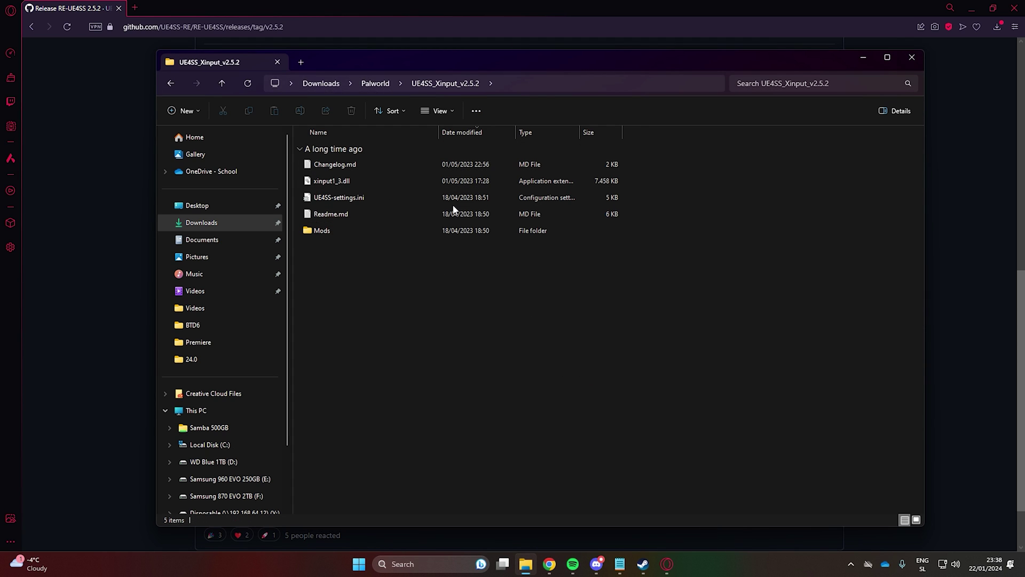
Step: Switch to Steam and open the Installed Files properties of Palworld to reach its install folder
{"action": "left_click", "coordinate": [635, 571]}
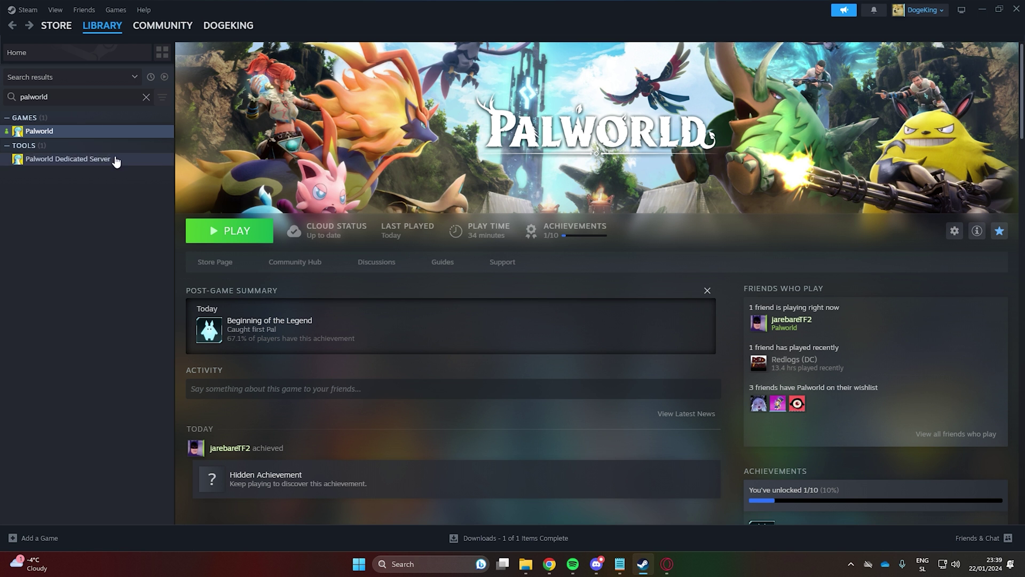
{"action": "right_click", "coordinate": [80, 132]}
{"action": "left_click", "coordinate": [109, 211]}
{"action": "left_click", "coordinate": [354, 207]}
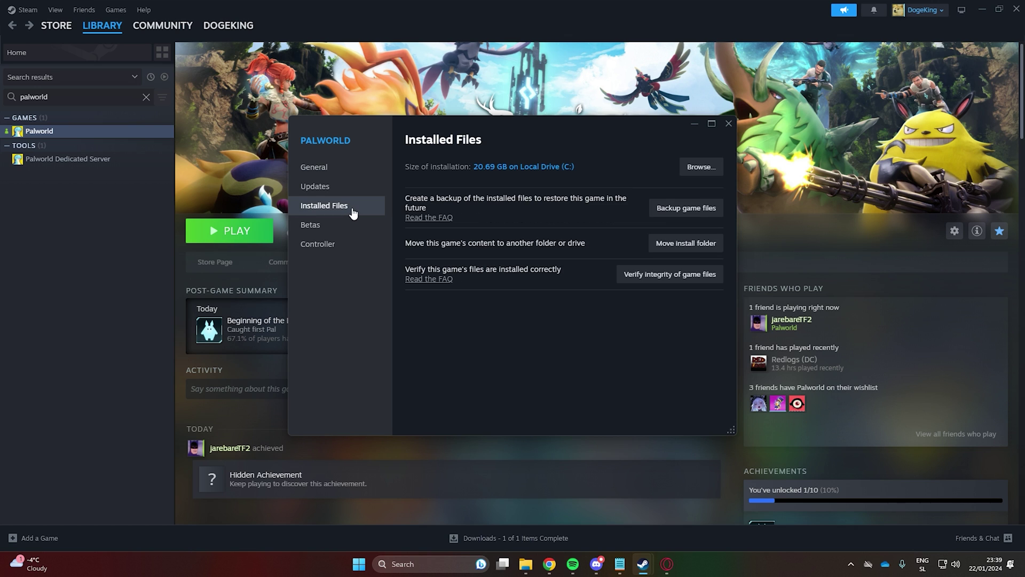
Step: Arrange the Palworld install folder and the extracted UE4SS_Xinput_v2.5.2 folder side by side
{"action": "mouse_move", "coordinate": [537, 558]}
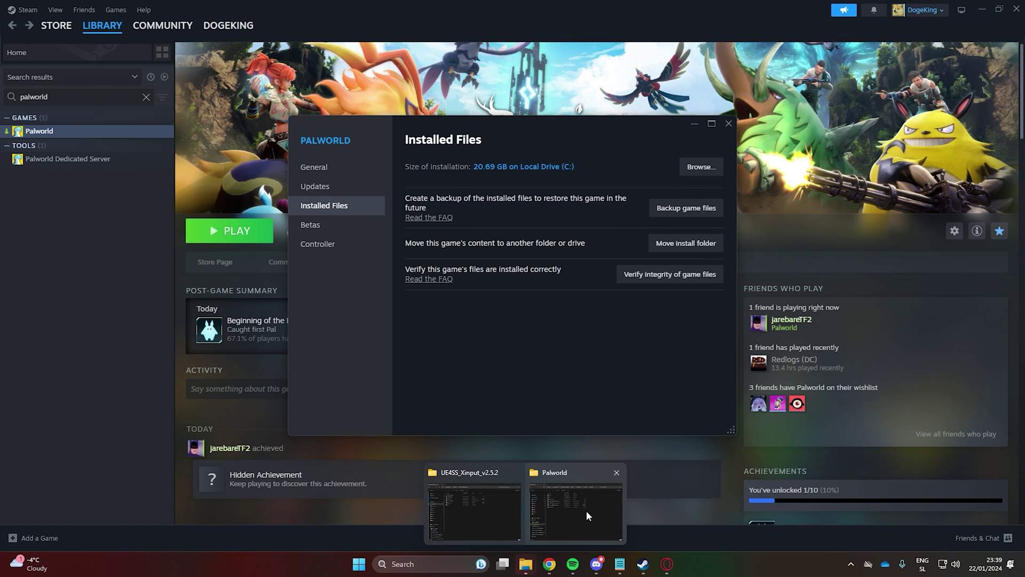
{"action": "left_click", "coordinate": [585, 510]}
{"action": "left_click_drag", "start_coordinate": [729, 83], "coordinate": [11, 184]}
{"action": "left_click", "coordinate": [874, 150]}
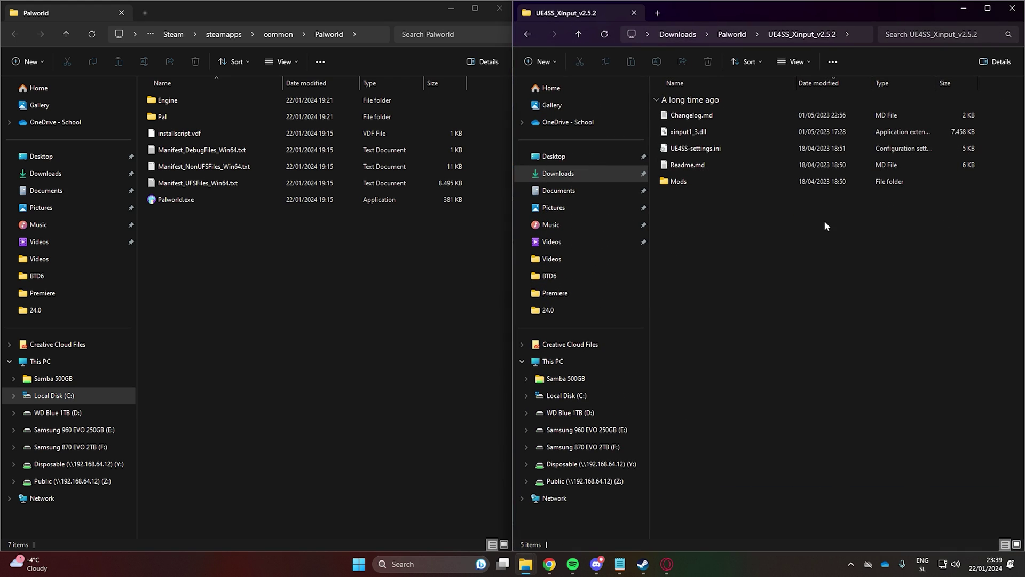
Step: Open the Pal\Binaries\Win64 folder inside the Palworld install folder
{"action": "double_click", "coordinate": [177, 118]}
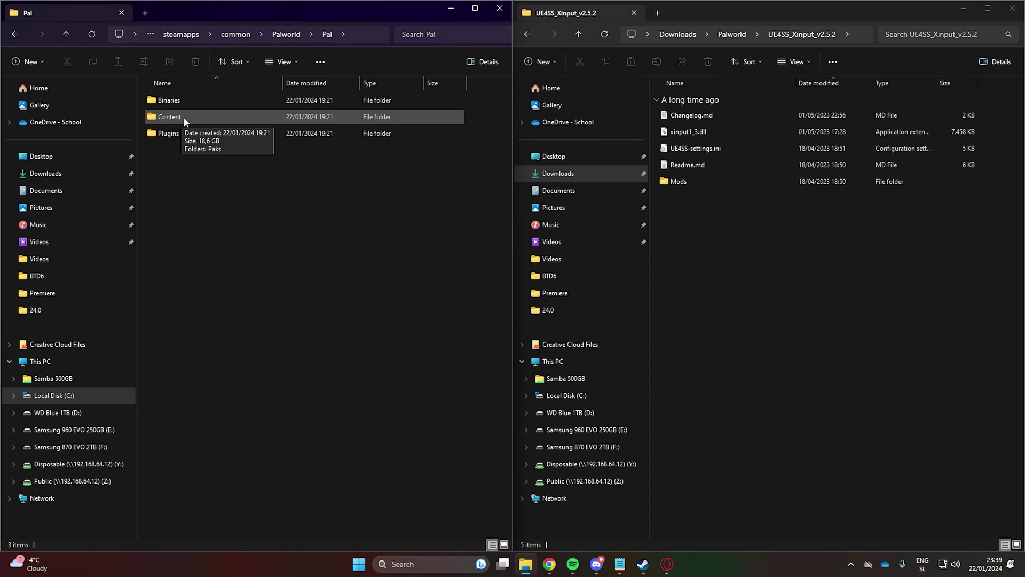
{"action": "double_click", "coordinate": [184, 102]}
{"action": "double_click", "coordinate": [184, 103]}
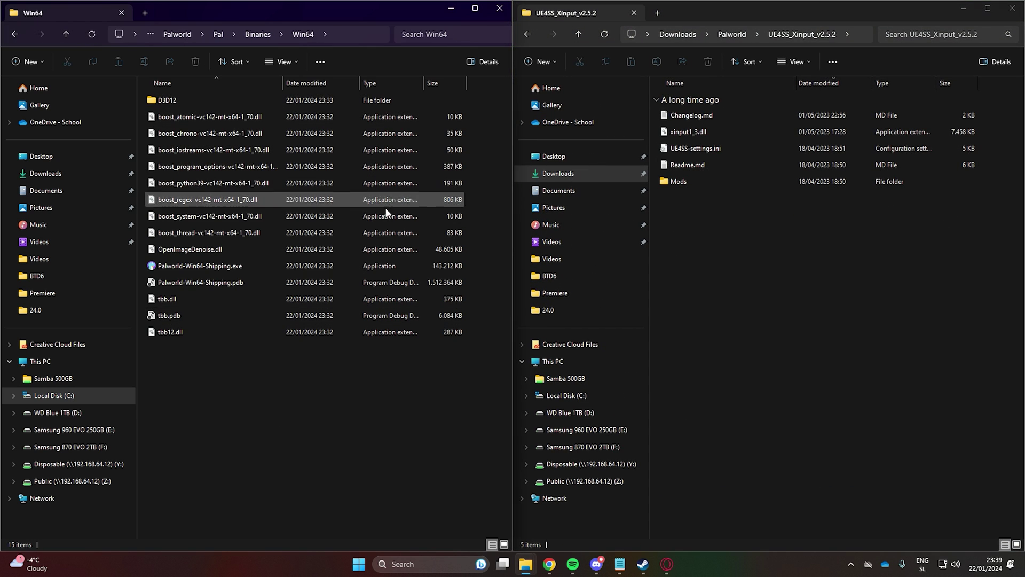
Step: Open UE4SS-settings.ini from the extracted folder and find the bUseUObjectArrayCache setting in it
{"action": "left_click", "coordinate": [732, 213]}
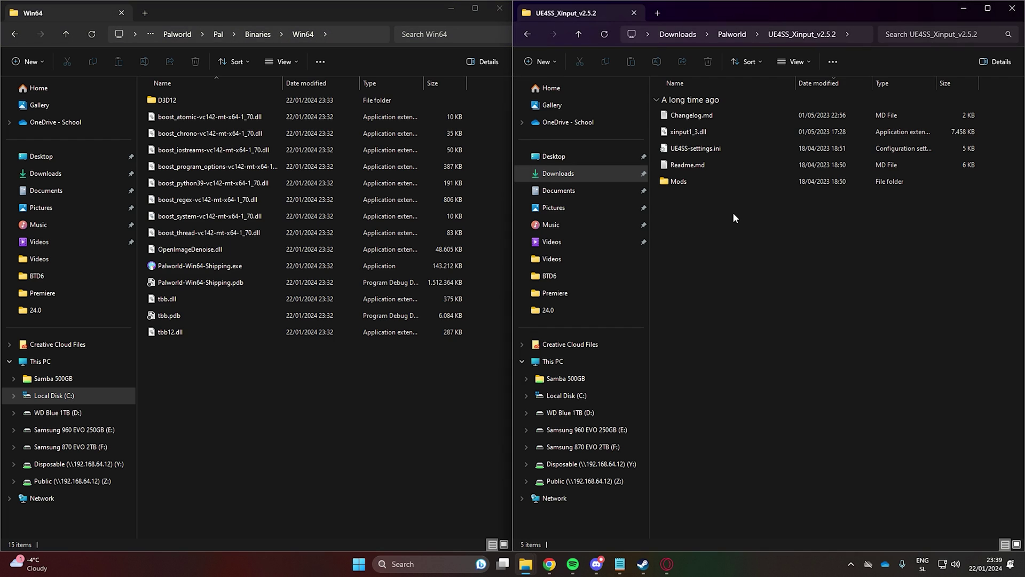
{"action": "left_click", "coordinate": [704, 151]}
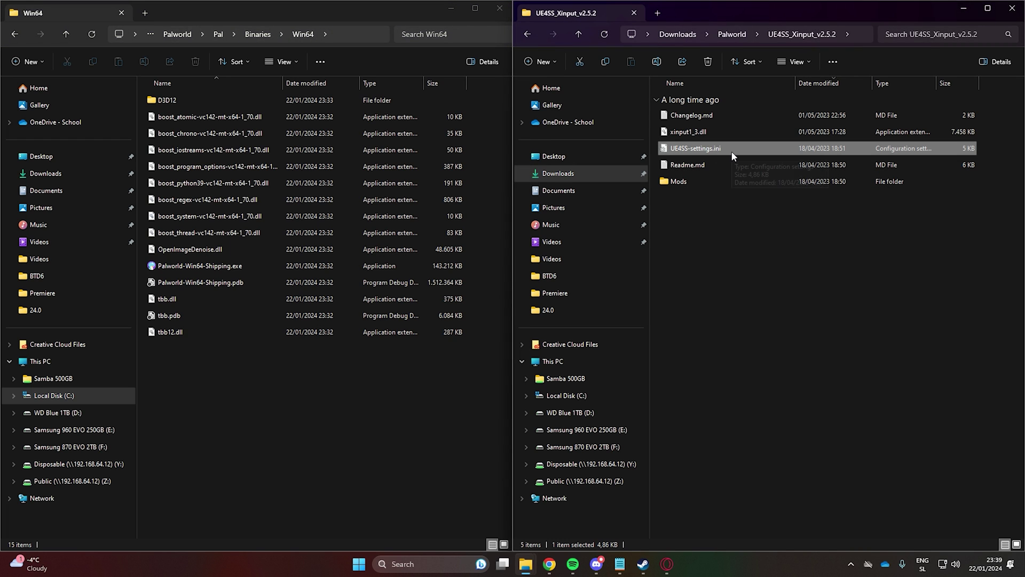
{"action": "double_click", "coordinate": [733, 152]}
{"action": "left_click", "coordinate": [665, 244]}
{"action": "key", "text": "ctrl+f"}
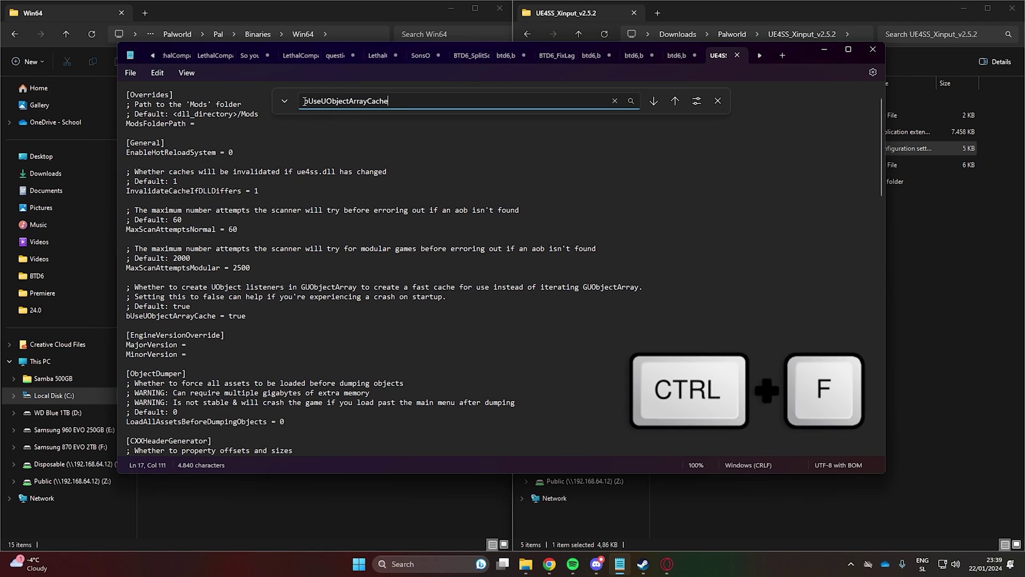
{"action": "double_click", "coordinate": [381, 100]}
{"action": "key", "text": "Return"}
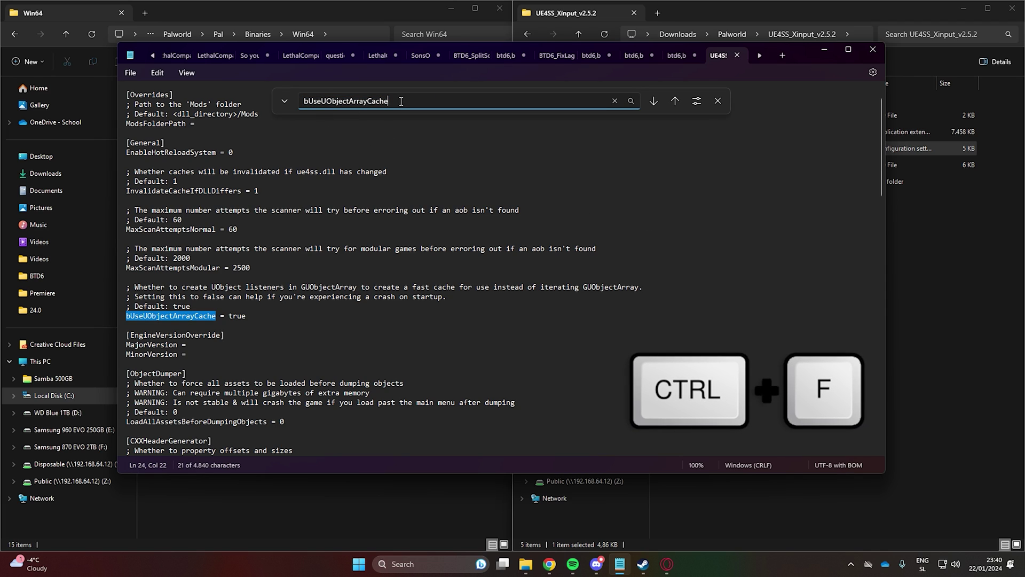
Step: Set bUseUObjectArrayCache to false and save the settings file
{"action": "left_click", "coordinate": [275, 317]}
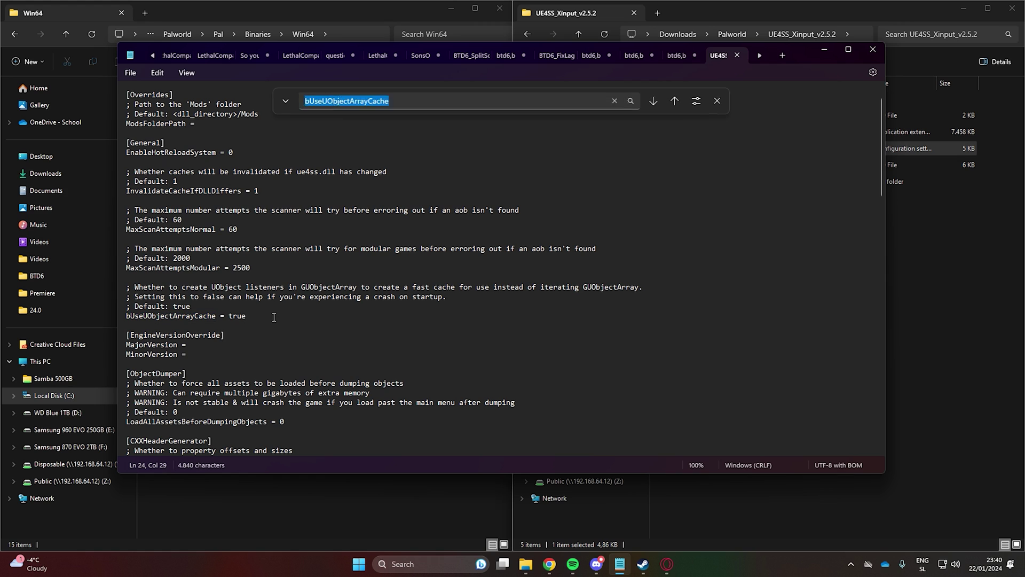
{"action": "key", "text": "Escape"}
{"action": "type", "text": "false"}
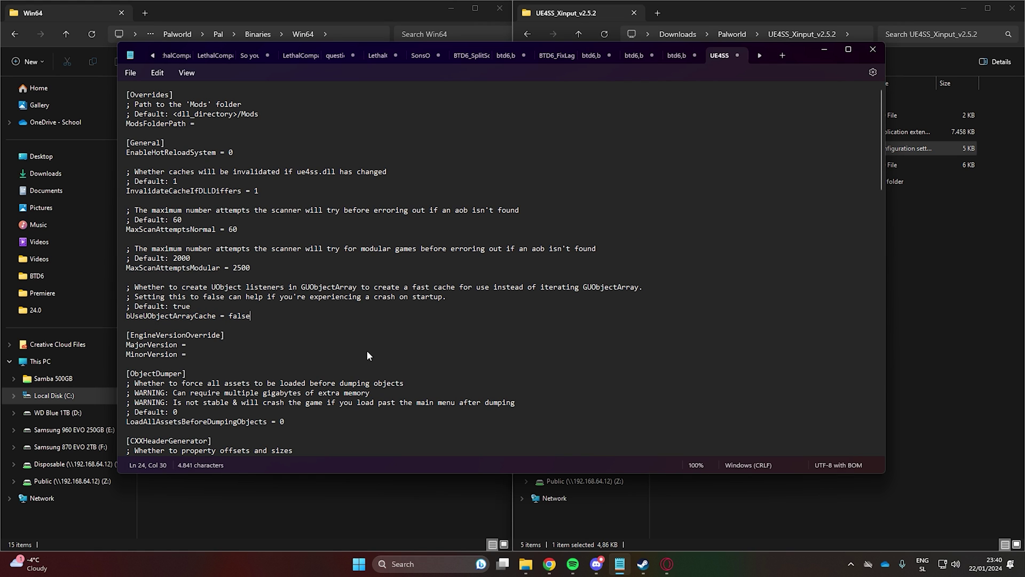
{"action": "left_click", "coordinate": [130, 72]}
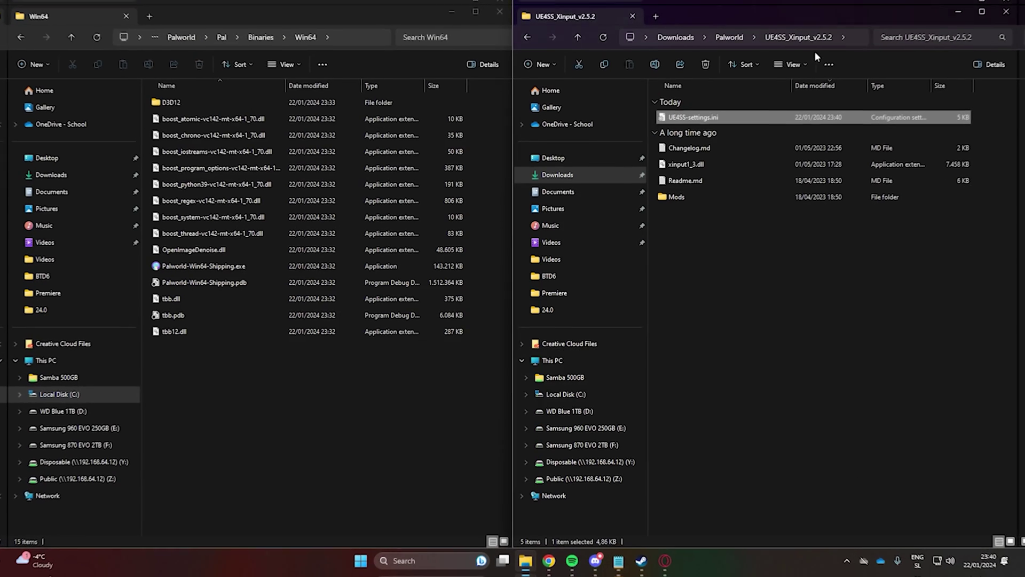
Step: Move all extracted UE4SS files into the game's Win64 folder and check the contents of the moved Mods folder
{"action": "left_click_drag", "start_coordinate": [854, 240], "coordinate": [210, 389]}
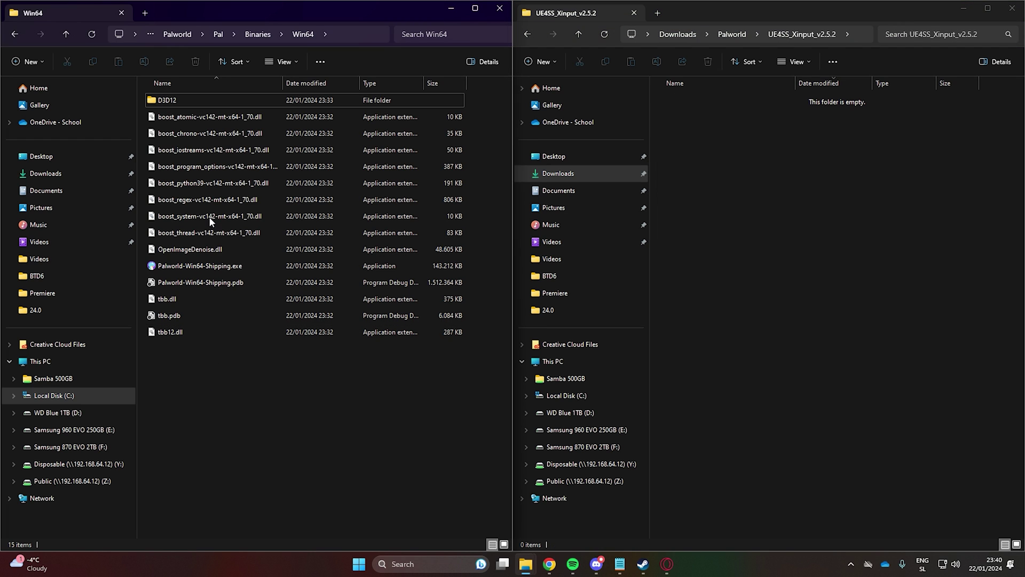
{"action": "left_click", "coordinate": [273, 464]}
{"action": "double_click", "coordinate": [205, 418]}
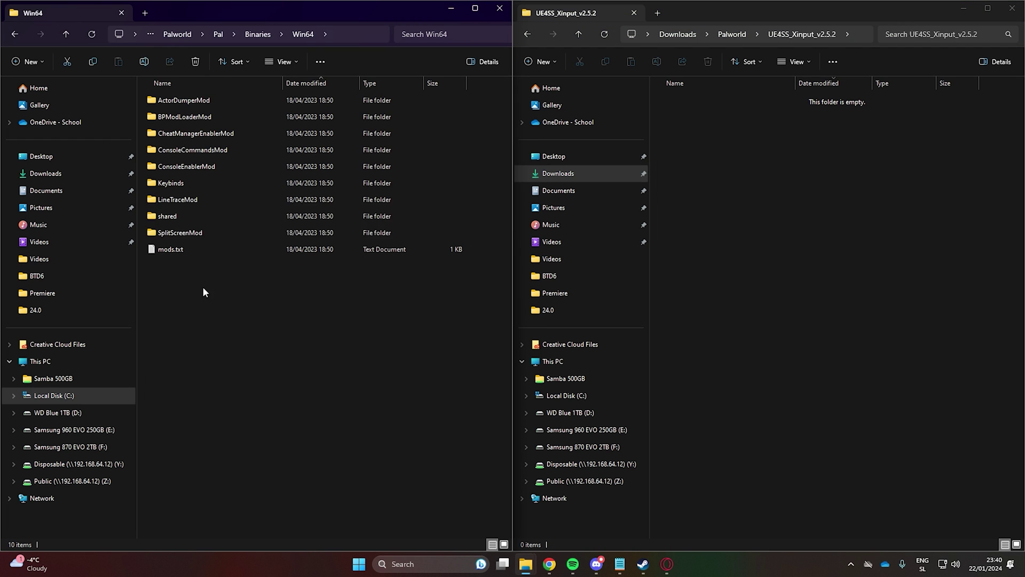
{"action": "key", "text": "alt+Left"}
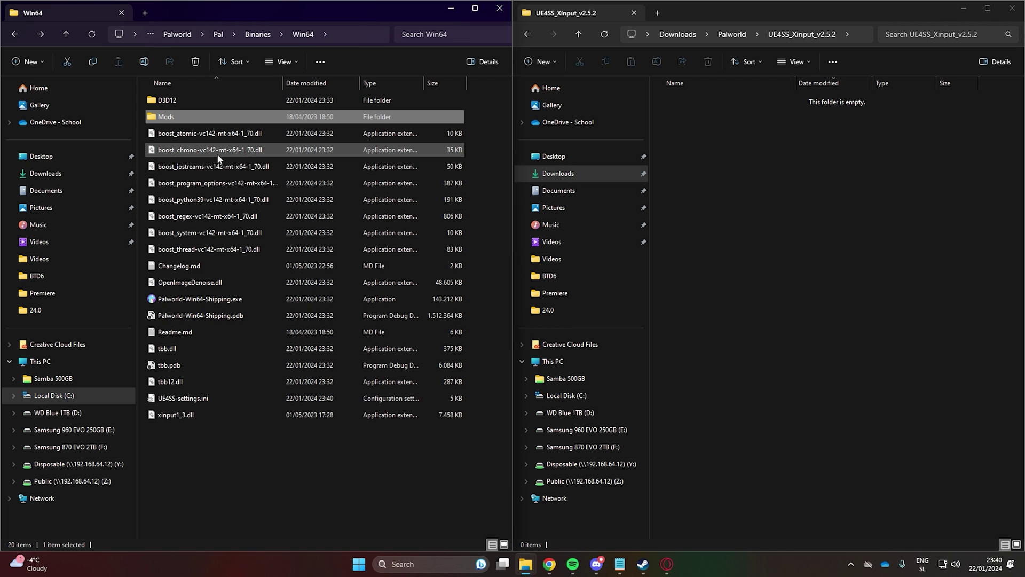
Step: Go back up to the game's Pal folder and open Content\Paks
{"action": "key", "text": "alt+Up"}
{"action": "key", "text": "alt+Up"}
{"action": "double_click", "coordinate": [200, 117]}
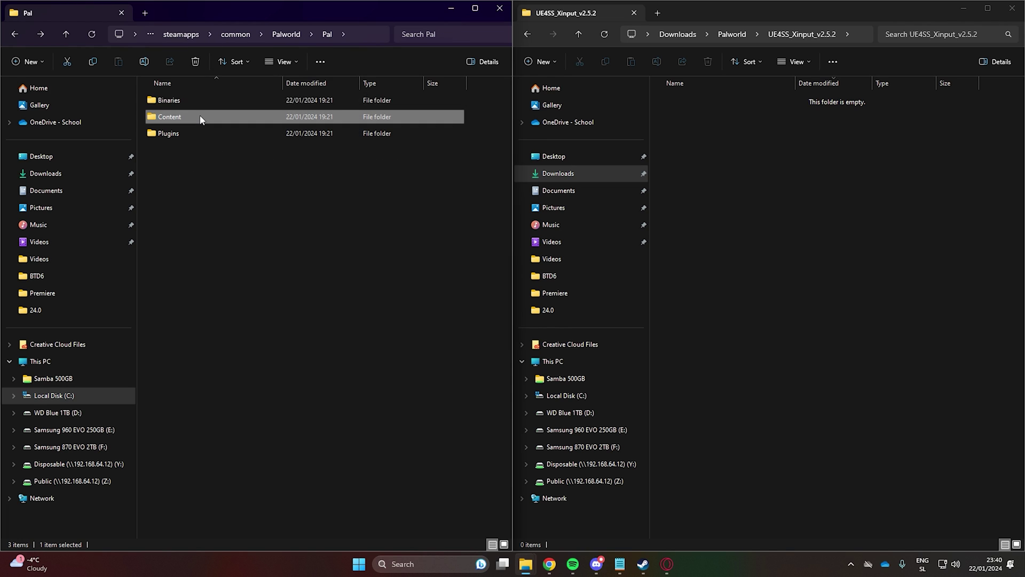
{"action": "double_click", "coordinate": [204, 101]}
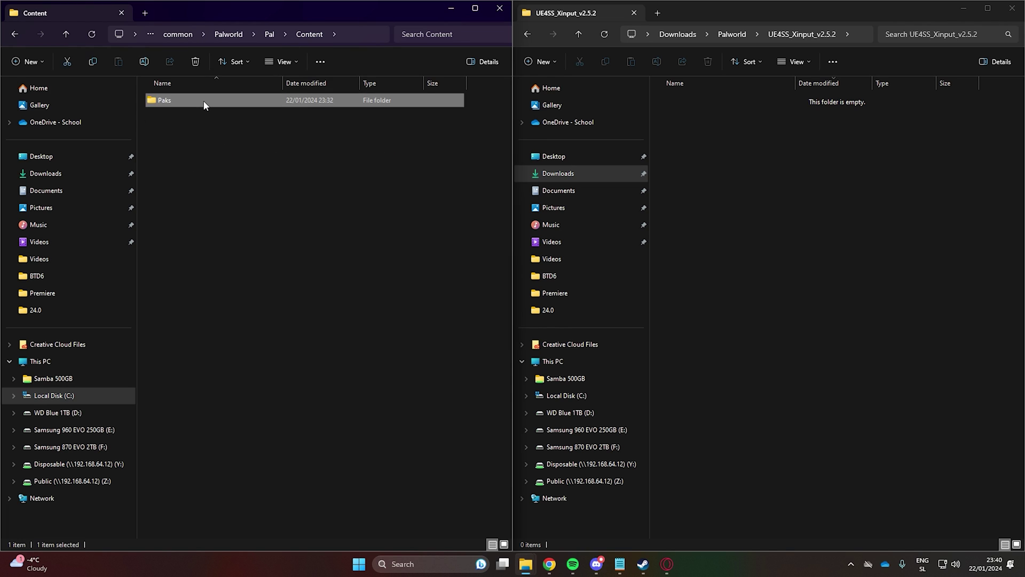
Step: Create a folder named Mods inside the Paks folder and close the game folder window
{"action": "right_click", "coordinate": [241, 156]}
{"action": "mouse_move", "coordinate": [333, 243]}
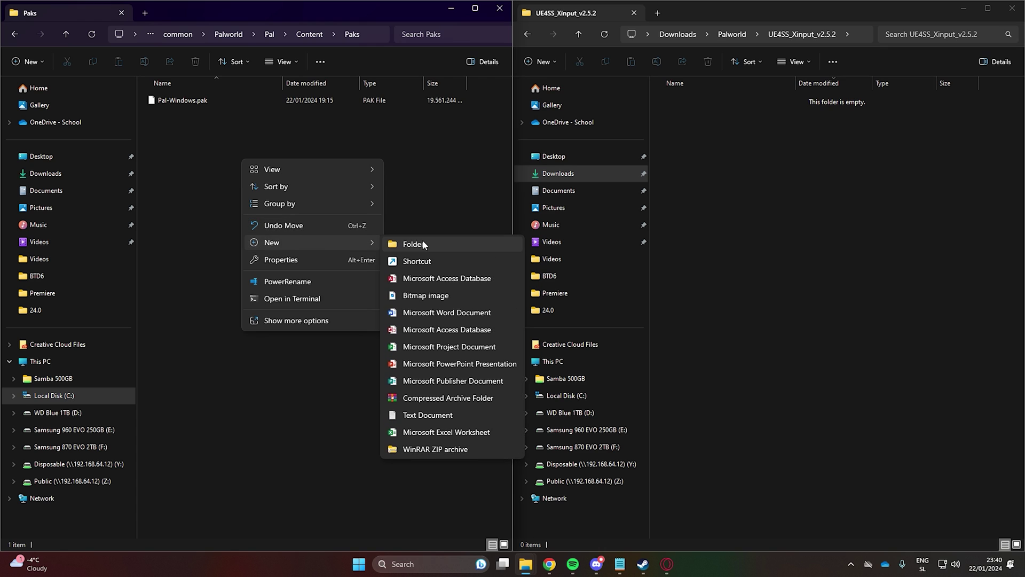
{"action": "left_click", "coordinate": [422, 243]}
{"action": "type", "text": "Mods"}
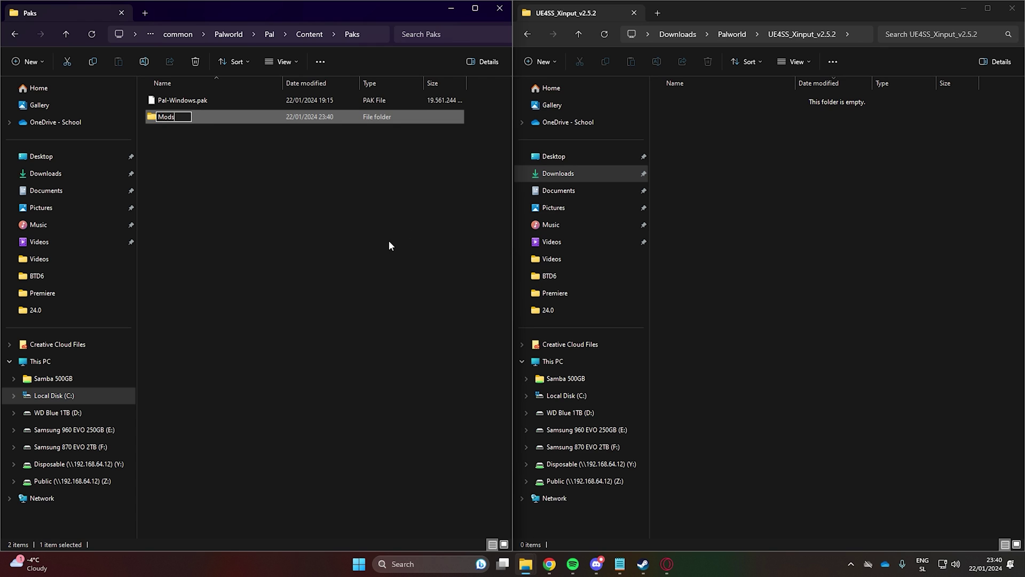
{"action": "key", "text": "Return"}
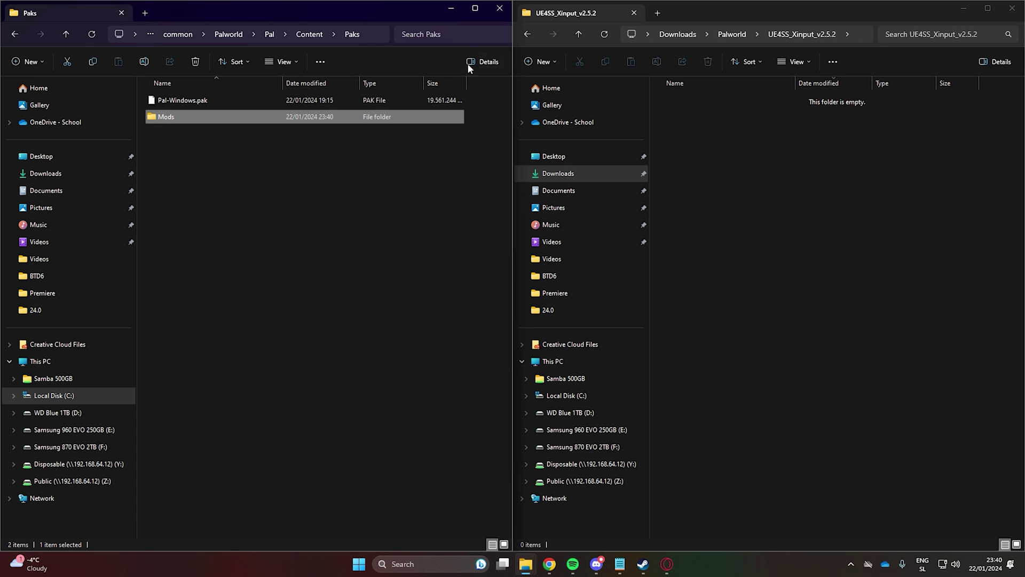
{"action": "left_click", "coordinate": [500, 8]}
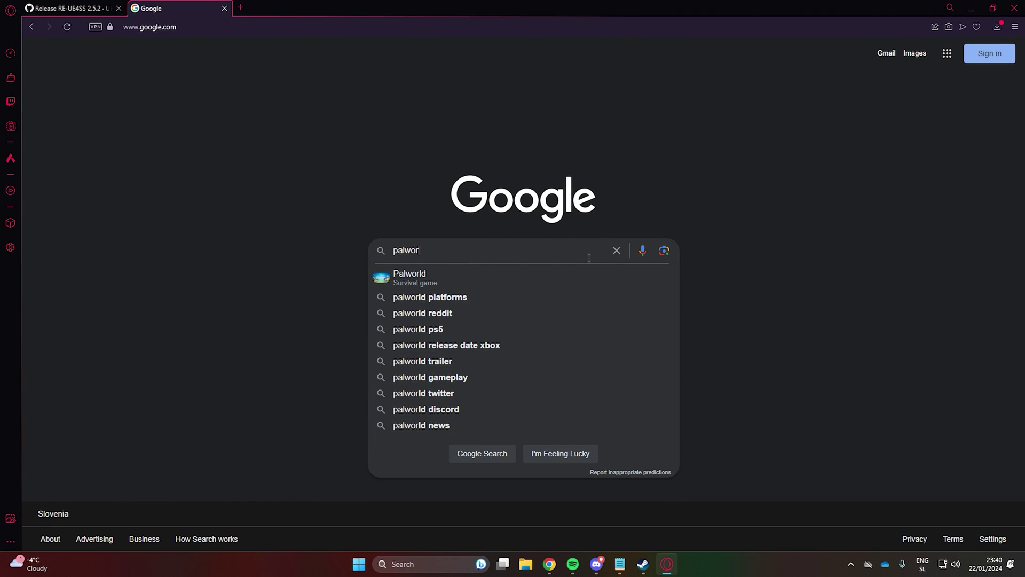
Step: Search Google for "palworld mods", open the CurseForge and Palworld Nexus mod pages, and keep only those instead of the results
{"action": "type", "text": "ld mods"}
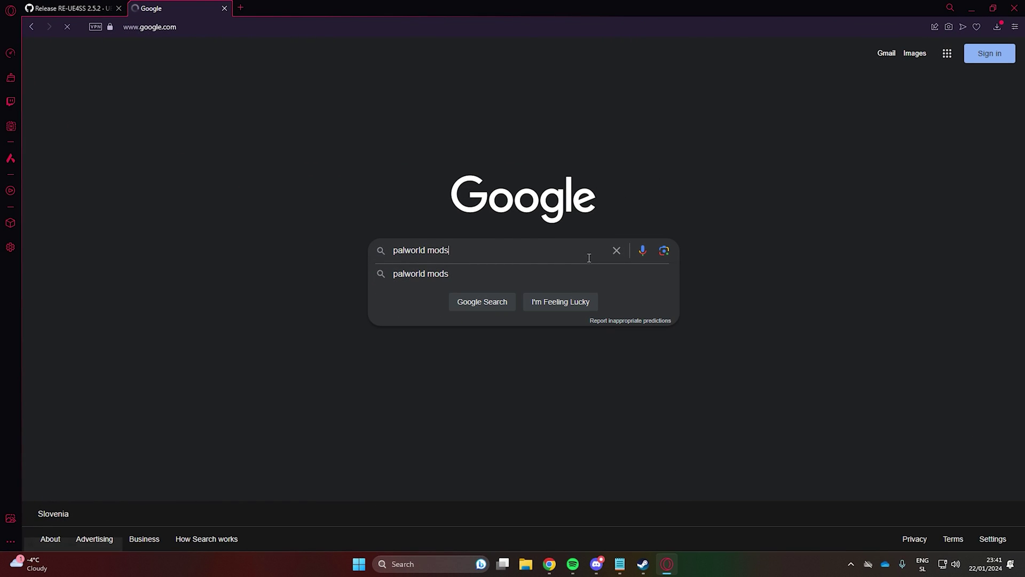
{"action": "key", "text": "Return"}
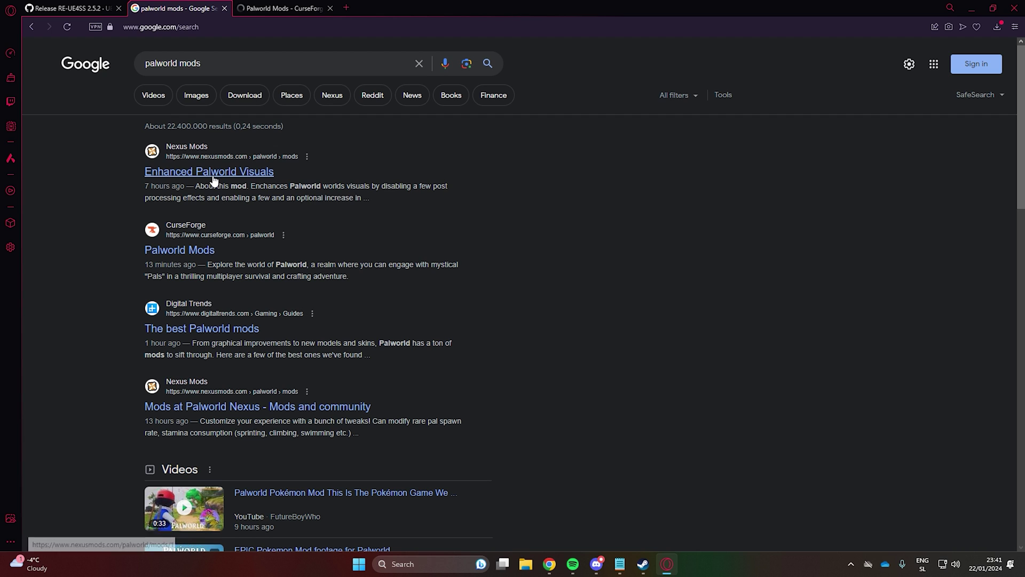
{"action": "middle_click", "coordinate": [243, 410]}
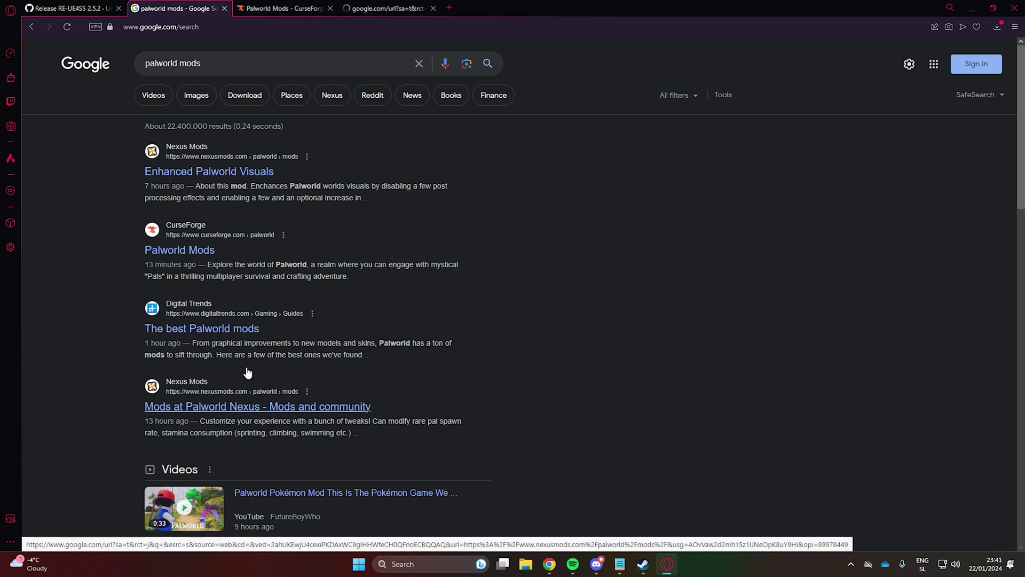
{"action": "left_click", "coordinate": [224, 8]}
{"action": "left_click", "coordinate": [990, 531]}
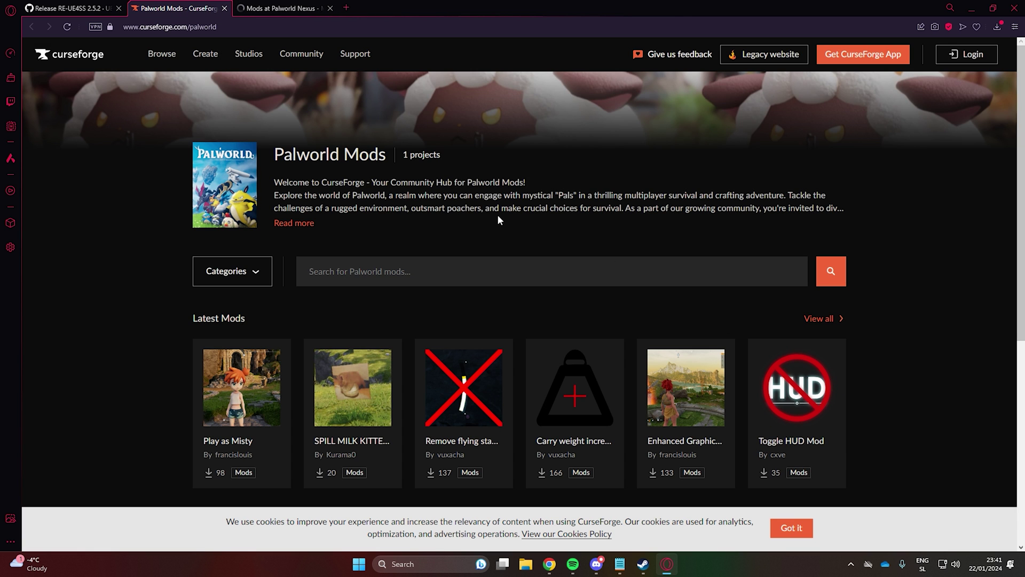
Step: Download the Misty main file of the Play as Misty mod from CurseForge and close its page
{"action": "left_click", "coordinate": [239, 357]}
{"action": "scroll", "coordinate": [588, 193], "scroll_direction": "down", "scroll_amount": 7}
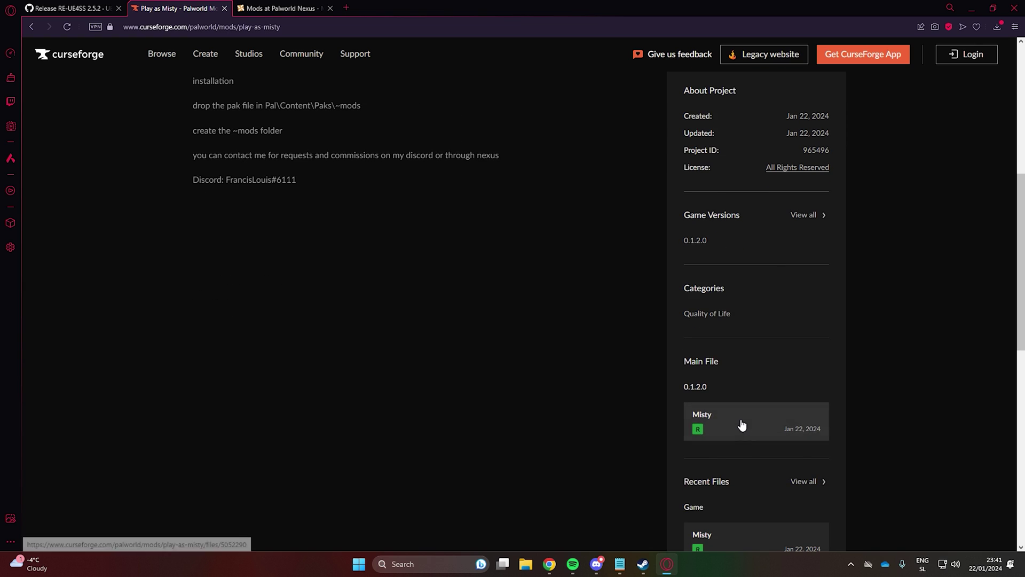
{"action": "left_click", "coordinate": [743, 424]}
{"action": "left_click", "coordinate": [597, 163]}
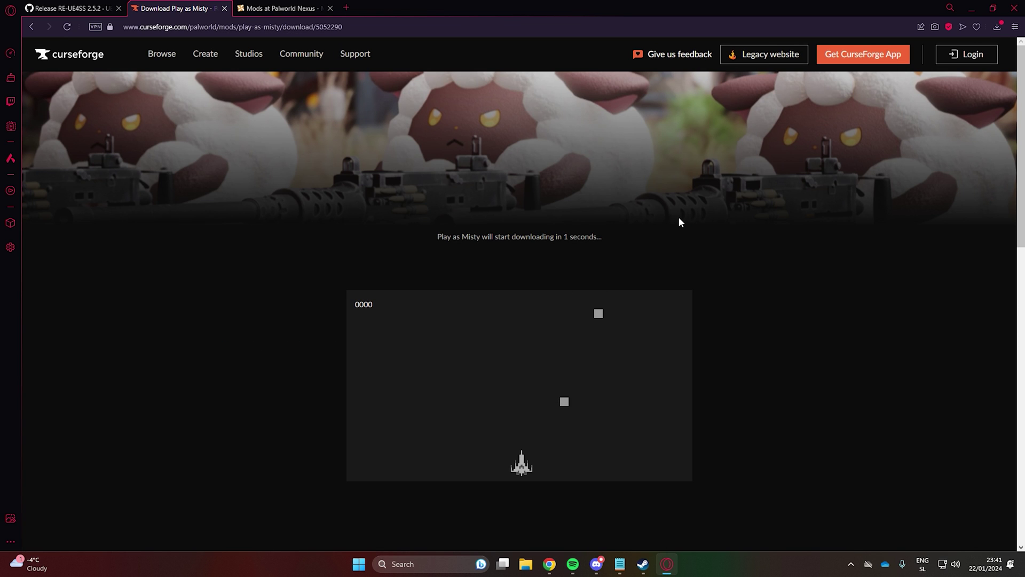
{"action": "left_click", "coordinate": [223, 9]}
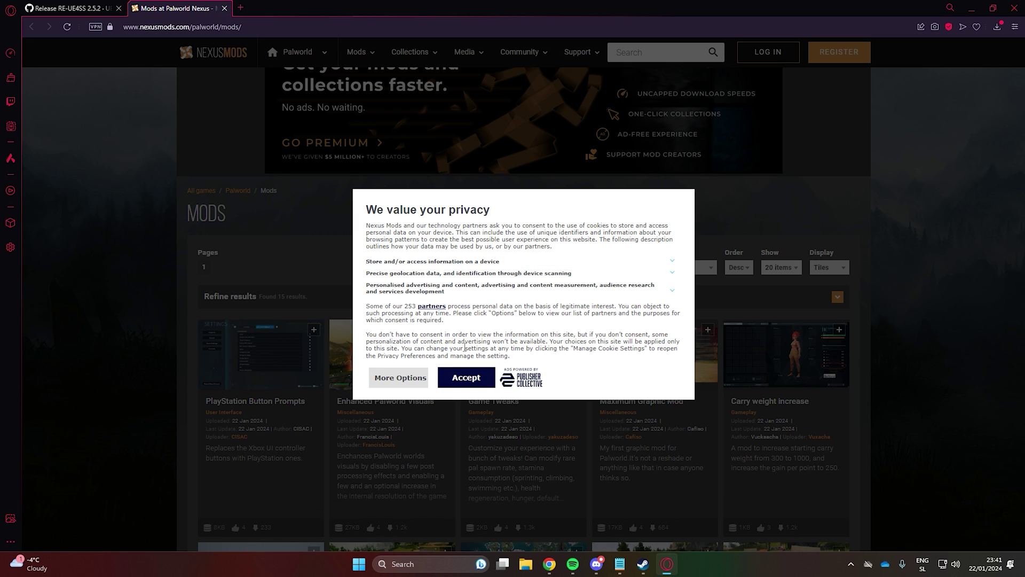
Step: Accept the Nexus Mods privacy notice and open Enhanced Palworld Visuals, Carry weight increase, MapUnlocker, Toggle HUD Mod and SPILL MILK KITTEN in separate background pages
{"action": "left_click", "coordinate": [467, 377]}
{"action": "scroll", "coordinate": [393, 211], "scroll_direction": "down", "scroll_amount": 2}
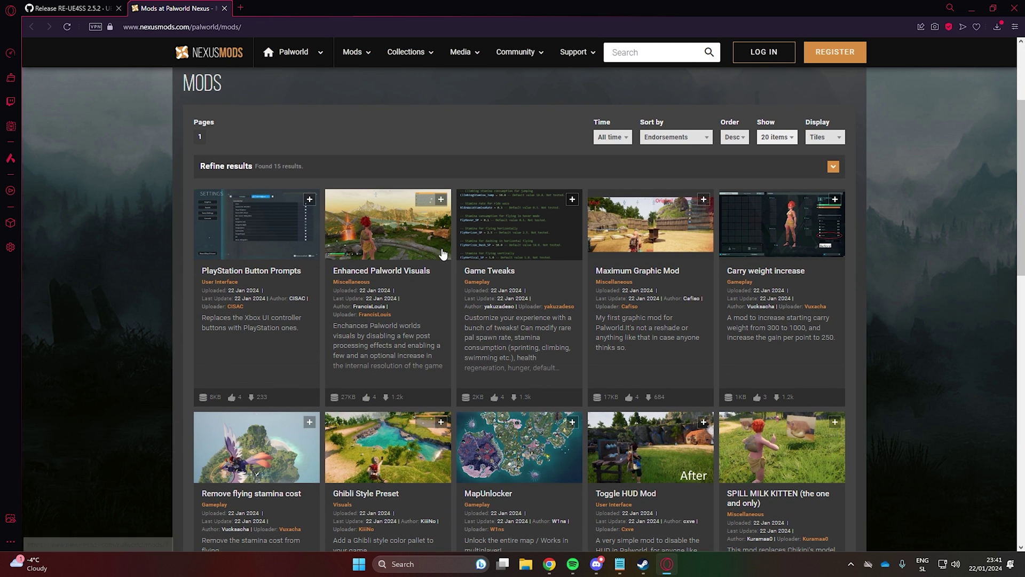
{"action": "middle_click", "coordinate": [416, 271]}
{"action": "middle_click", "coordinate": [771, 273]}
{"action": "scroll", "coordinate": [680, 214], "scroll_direction": "down", "scroll_amount": 3}
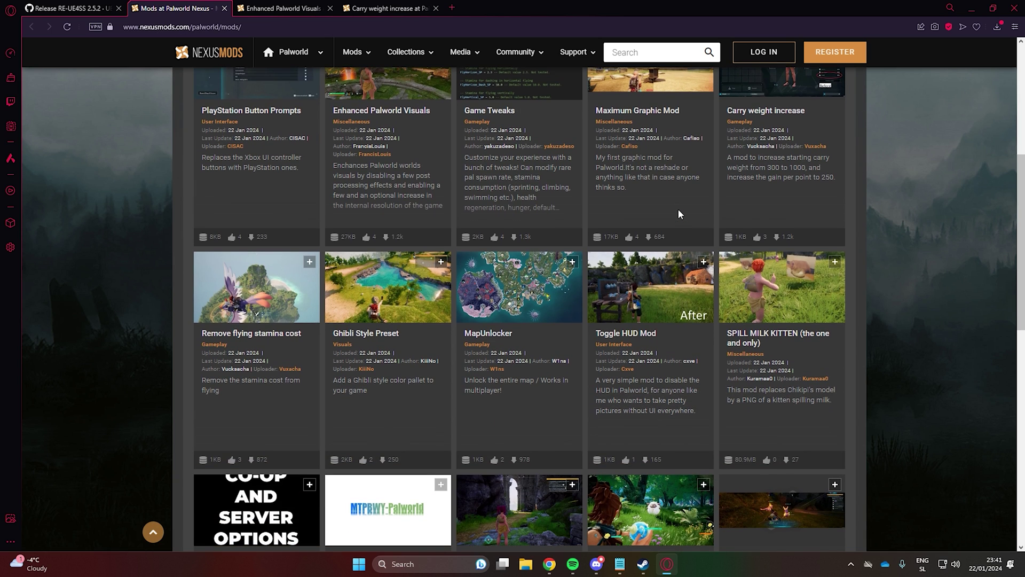
{"action": "middle_click", "coordinate": [499, 248]}
{"action": "middle_click", "coordinate": [649, 336]}
{"action": "scroll", "coordinate": [658, 255], "scroll_direction": "down", "scroll_amount": 1}
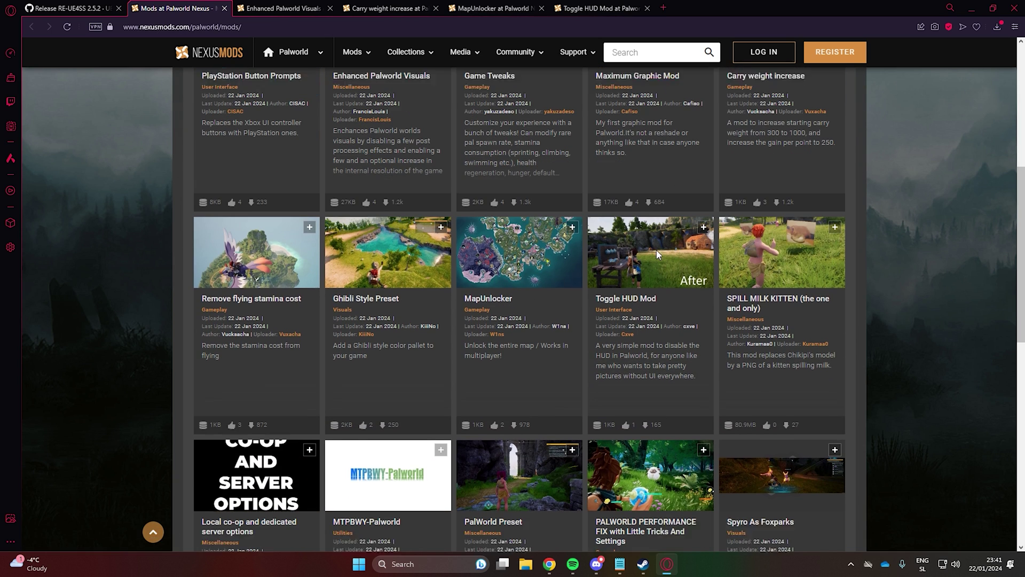
{"action": "middle_click", "coordinate": [771, 284]}
{"action": "scroll", "coordinate": [694, 240], "scroll_direction": "down", "scroll_amount": 3}
{"action": "scroll", "coordinate": [667, 230], "scroll_direction": "up", "scroll_amount": 3}
Step: Look over the Carry weight increase mod's installation notes and close the Nexus mod listing
{"action": "key", "text": "ctrl+Tab"}
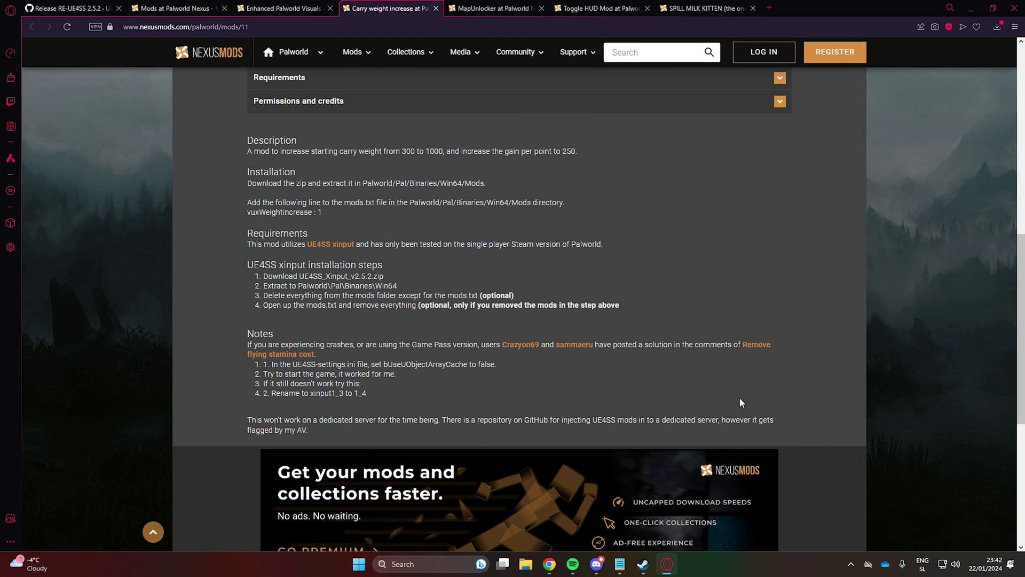
{"action": "key", "text": "ctrl+Tab"}
{"action": "key", "text": "ctrl+w"}
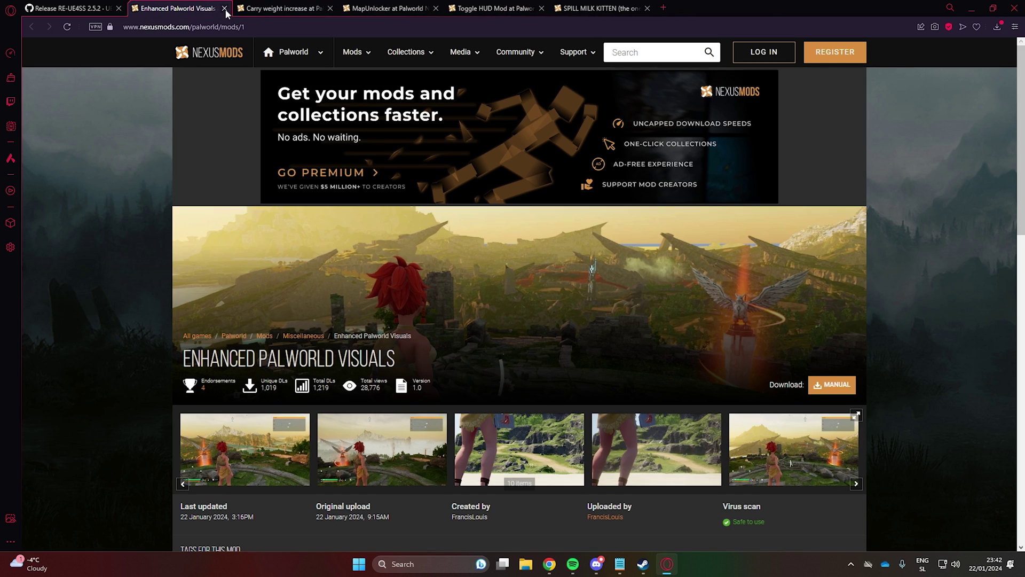
Step: Open the manual download of the main Enhanced Palworld Visuals file and log in to Nexus Mods
{"action": "scroll", "coordinate": [462, 246], "scroll_direction": "down", "scroll_amount": 5}
{"action": "left_click", "coordinate": [246, 323]}
{"action": "scroll", "coordinate": [414, 236], "scroll_direction": "down", "scroll_amount": 4}
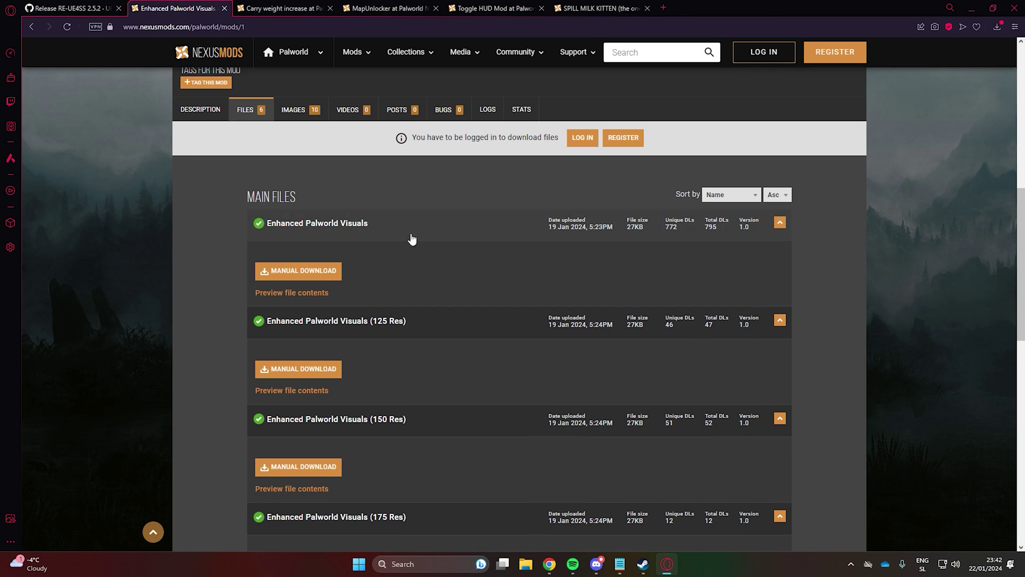
{"action": "left_click", "coordinate": [326, 271]}
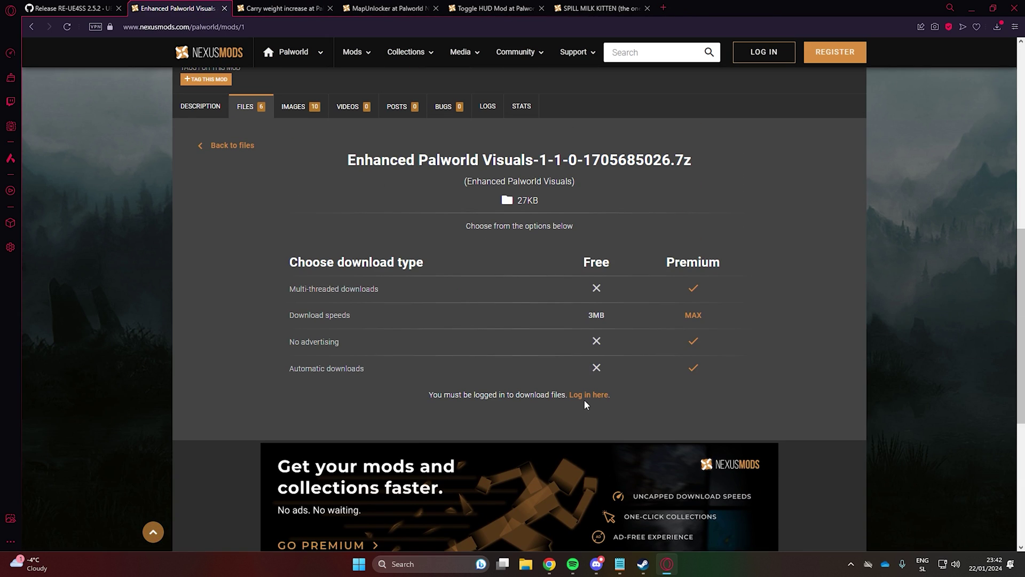
{"action": "left_click", "coordinate": [587, 395]}
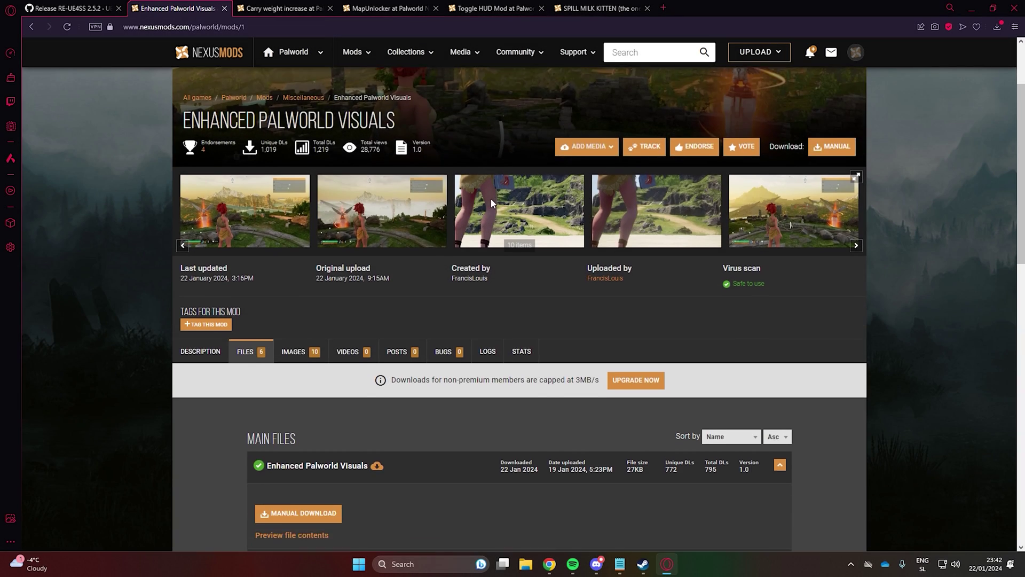
Step: Download the main Enhanced Palworld Visuals file with the free slow option and close the mod's page
{"action": "scroll", "coordinate": [330, 310], "scroll_direction": "down", "scroll_amount": 3}
{"action": "left_click", "coordinate": [329, 310]}
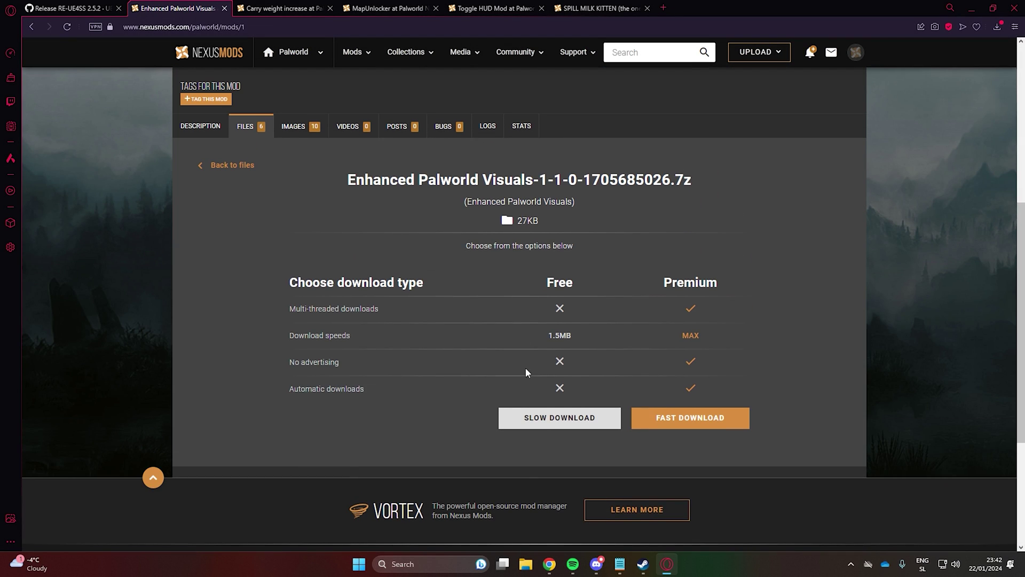
{"action": "left_click", "coordinate": [532, 414]}
{"action": "scroll", "coordinate": [505, 312], "scroll_direction": "up", "scroll_amount": 1}
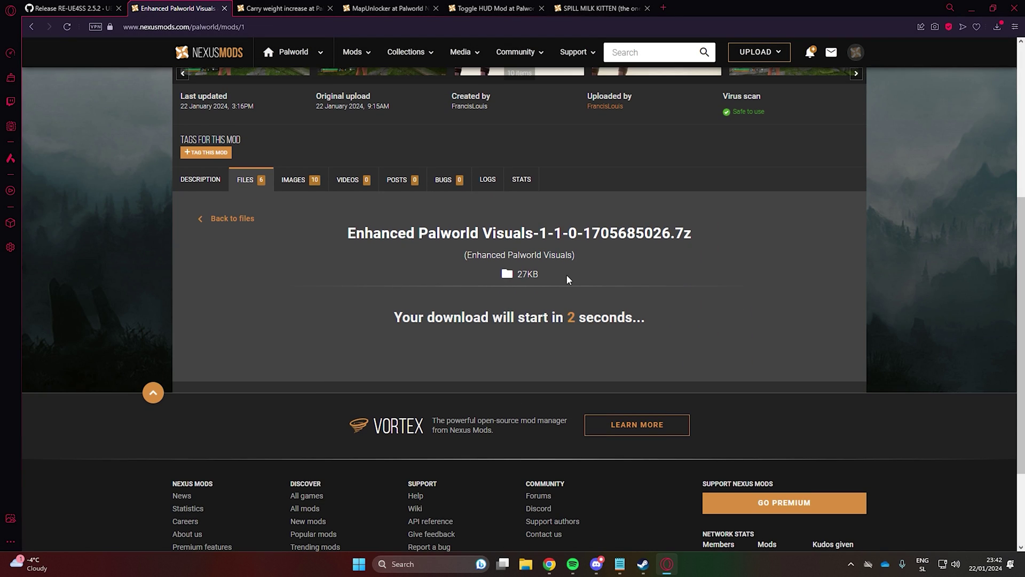
{"action": "key", "text": "ctrl+w"}
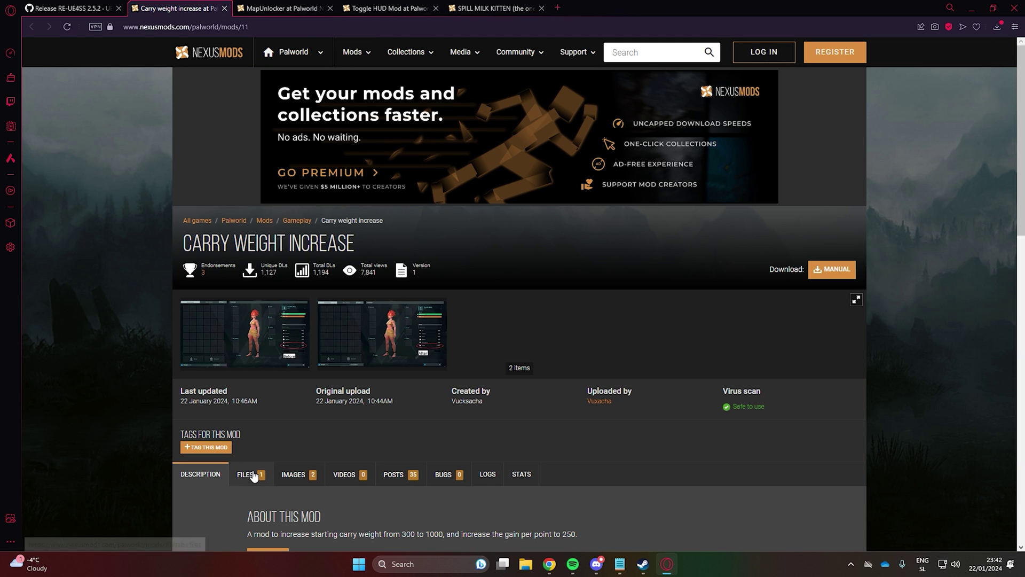
Step: Download the "Increase carry weight - 1000 and 250" file with the slow option and close the mod's page
{"action": "left_click", "coordinate": [247, 474]}
{"action": "scroll", "coordinate": [495, 251], "scroll_direction": "down", "scroll_amount": 5}
{"action": "left_click", "coordinate": [298, 359]}
{"action": "left_click", "coordinate": [399, 336]}
{"action": "scroll", "coordinate": [453, 301], "scroll_direction": "down", "scroll_amount": 5}
{"action": "left_click", "coordinate": [523, 334]}
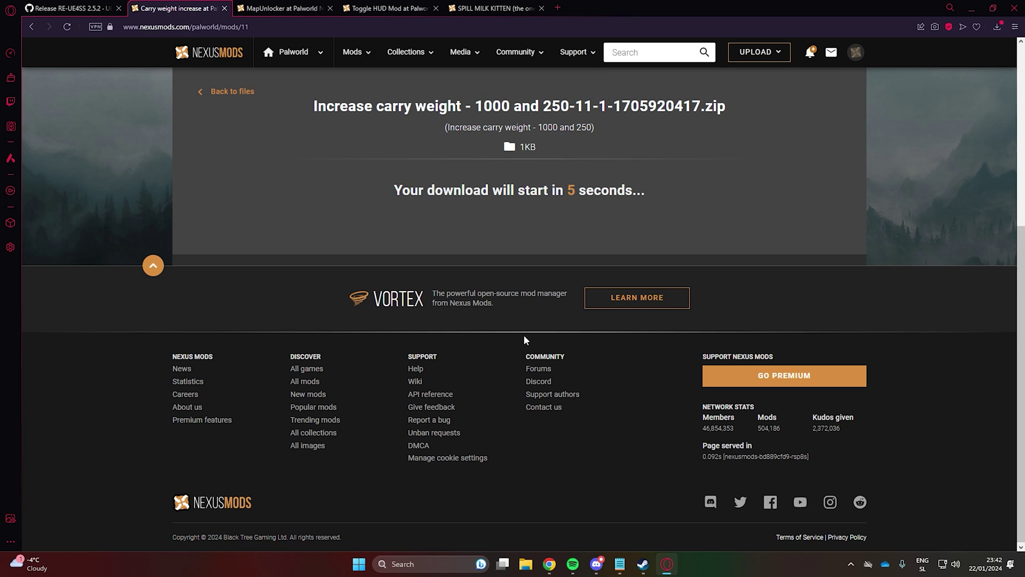
{"action": "scroll", "coordinate": [523, 235], "scroll_direction": "up", "scroll_amount": 1}
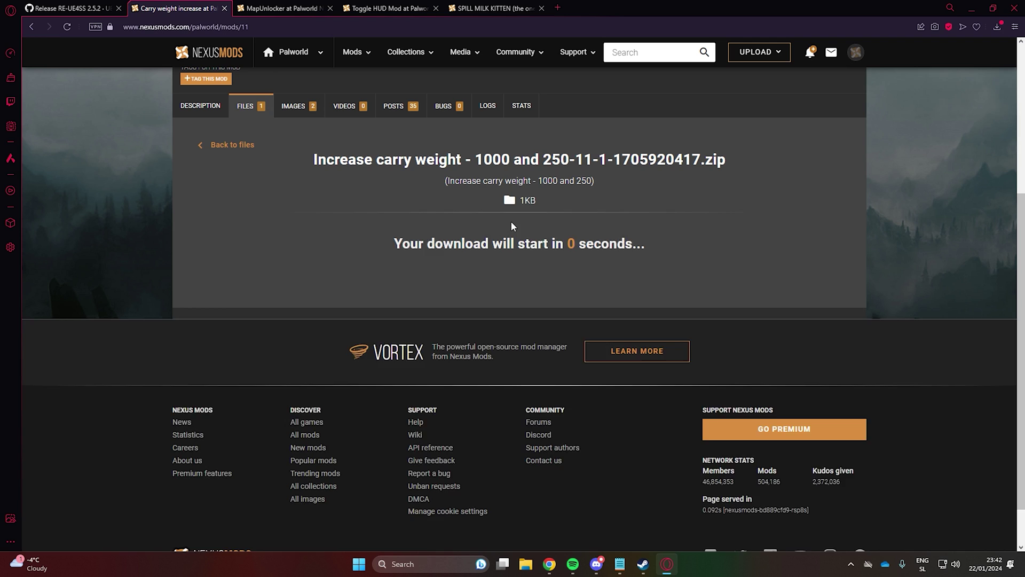
{"action": "key", "text": "ctrl+w"}
Step: Download the MapUnlocker v0.1 file with the slow option and close the mod's page
{"action": "scroll", "coordinate": [246, 320], "scroll_direction": "down", "scroll_amount": 3}
{"action": "left_click", "coordinate": [245, 300]}
{"action": "left_click", "coordinate": [297, 384]}
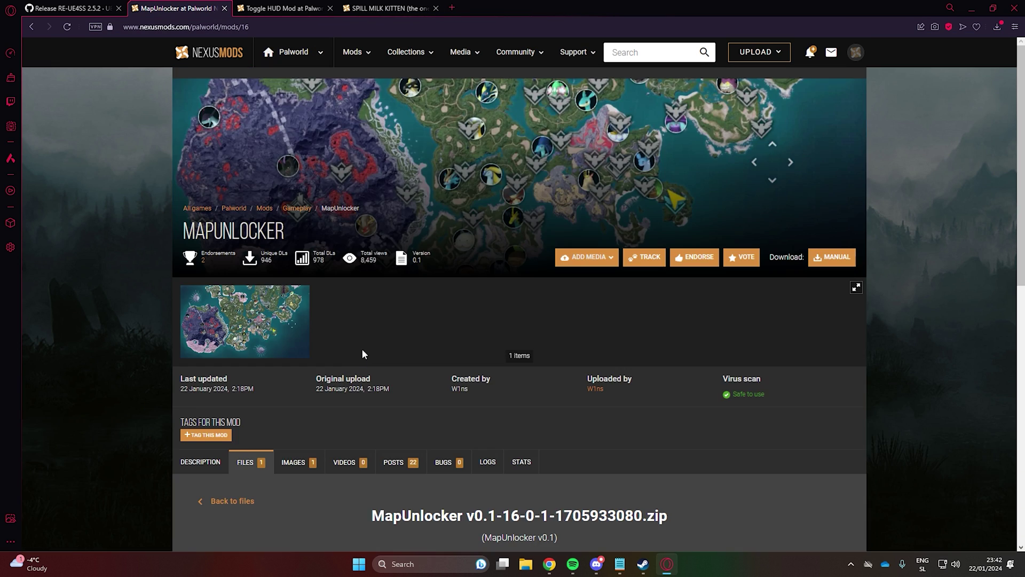
{"action": "scroll", "coordinate": [362, 354], "scroll_direction": "down", "scroll_amount": 7}
{"action": "left_click", "coordinate": [560, 343]}
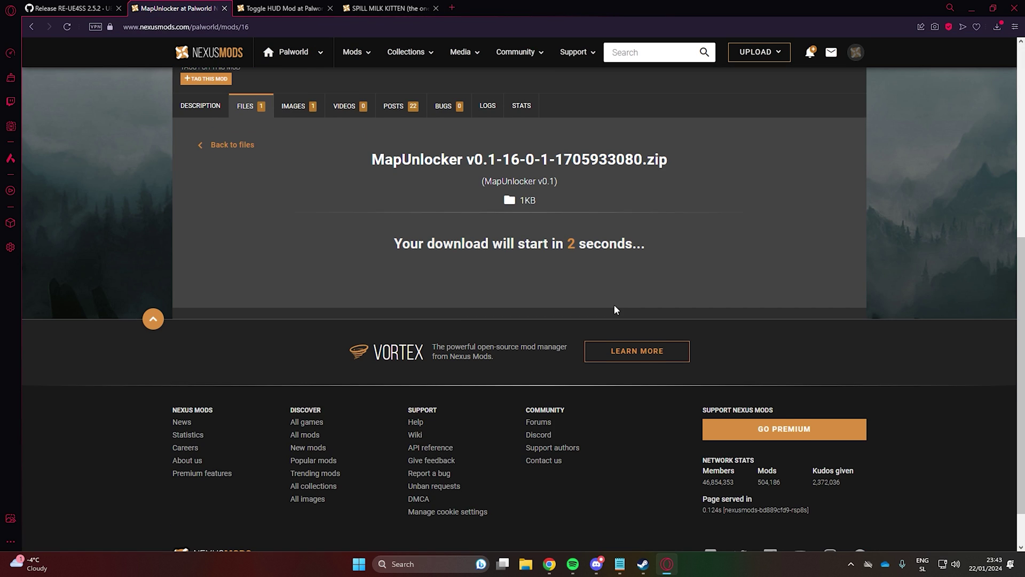
{"action": "left_click", "coordinate": [224, 8]}
Step: Download the Toggle HUD Mod file with the slow option and close the mod's page
{"action": "scroll", "coordinate": [374, 320], "scroll_direction": "down", "scroll_amount": 3}
{"action": "left_click", "coordinate": [264, 301]}
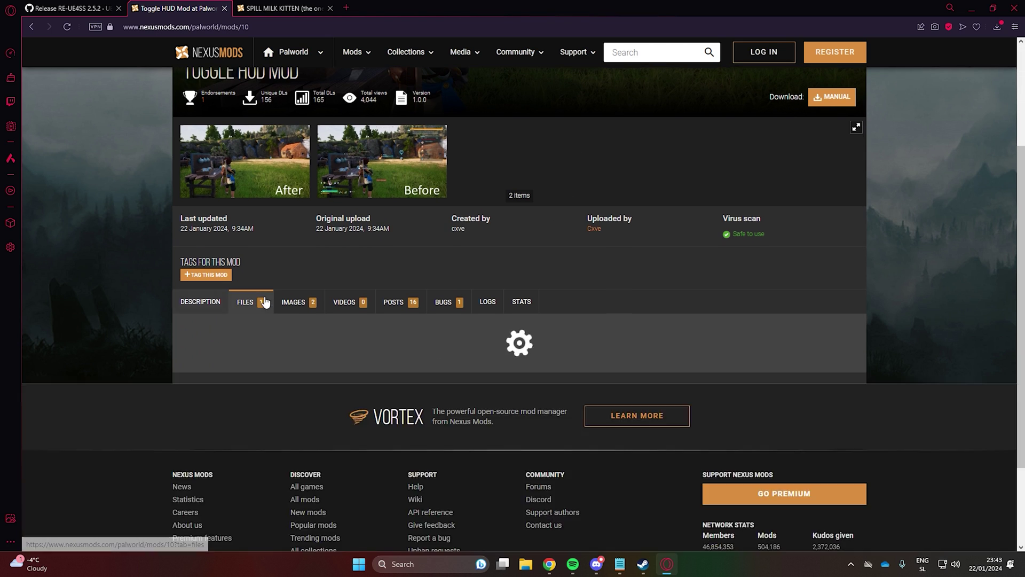
{"action": "left_click", "coordinate": [299, 354]}
{"action": "left_click", "coordinate": [560, 343]}
{"action": "scroll", "coordinate": [696, 283], "scroll_direction": "up", "scroll_amount": 1}
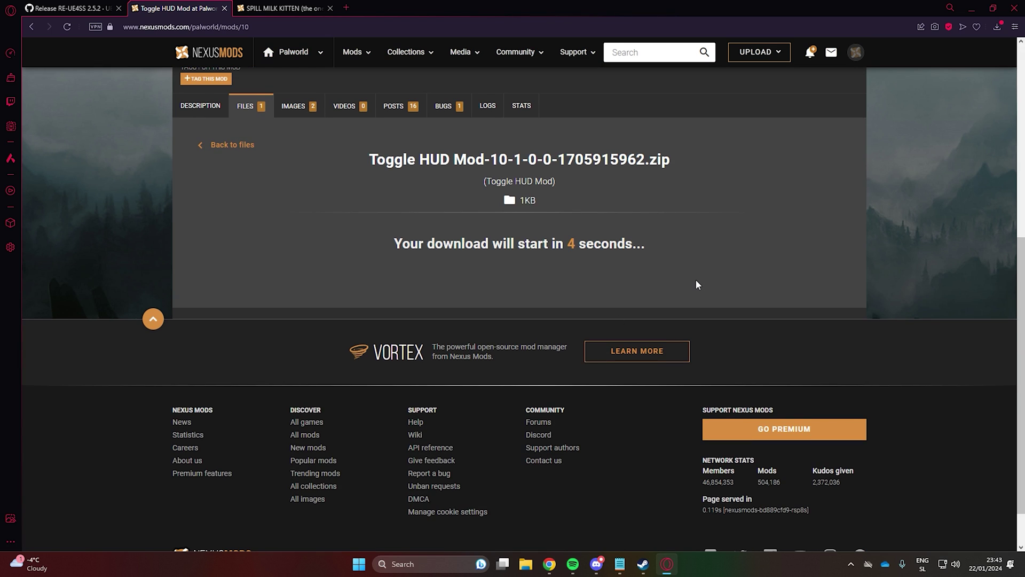
{"action": "left_click", "coordinate": [224, 8]}
Step: Download the .zip Mod file of the SPILL MILK KITTEN mod with the slow option
{"action": "left_click", "coordinate": [248, 293]}
{"action": "left_click", "coordinate": [313, 412]}
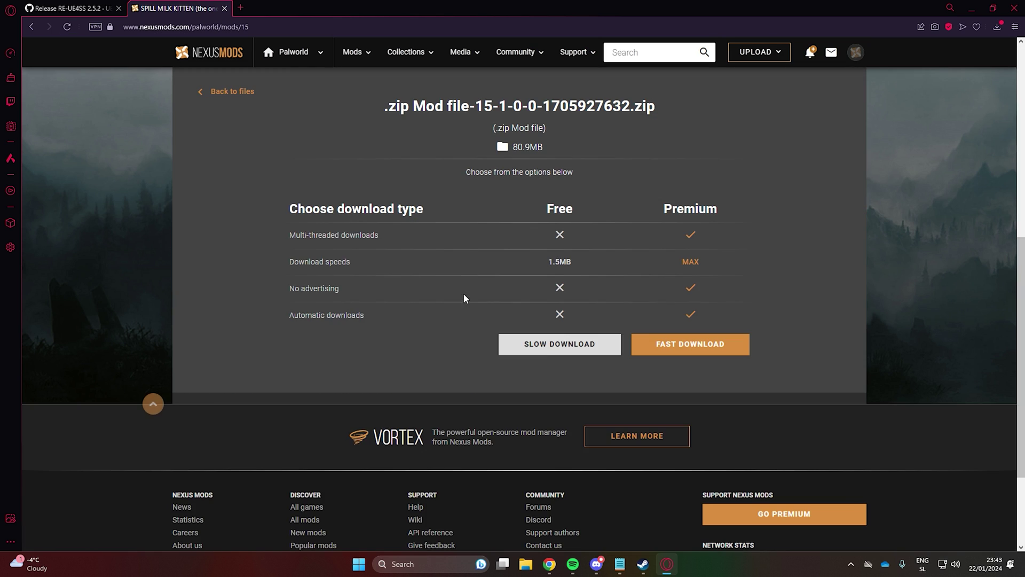
{"action": "left_click", "coordinate": [559, 344]}
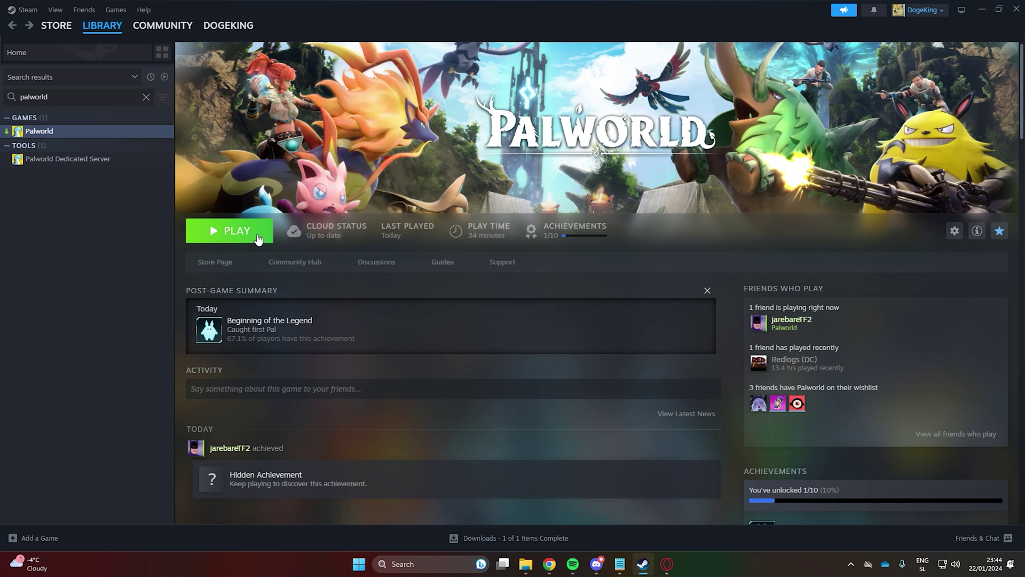
Step: Switch to Steam, launch Palworld and open the game's world selection to check that it starts
{"action": "left_click", "coordinate": [251, 230]}
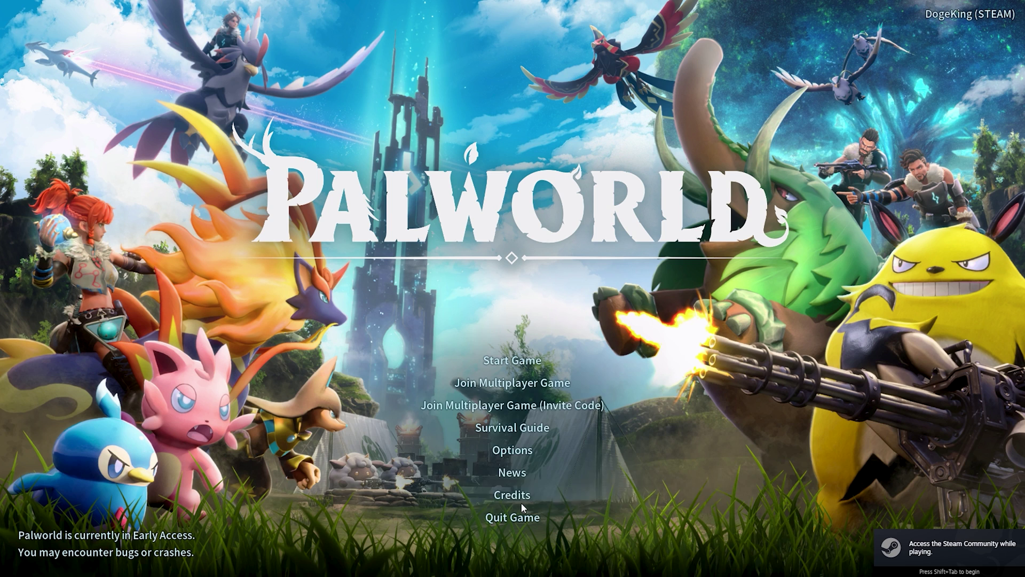
{"action": "left_click", "coordinate": [523, 361]}
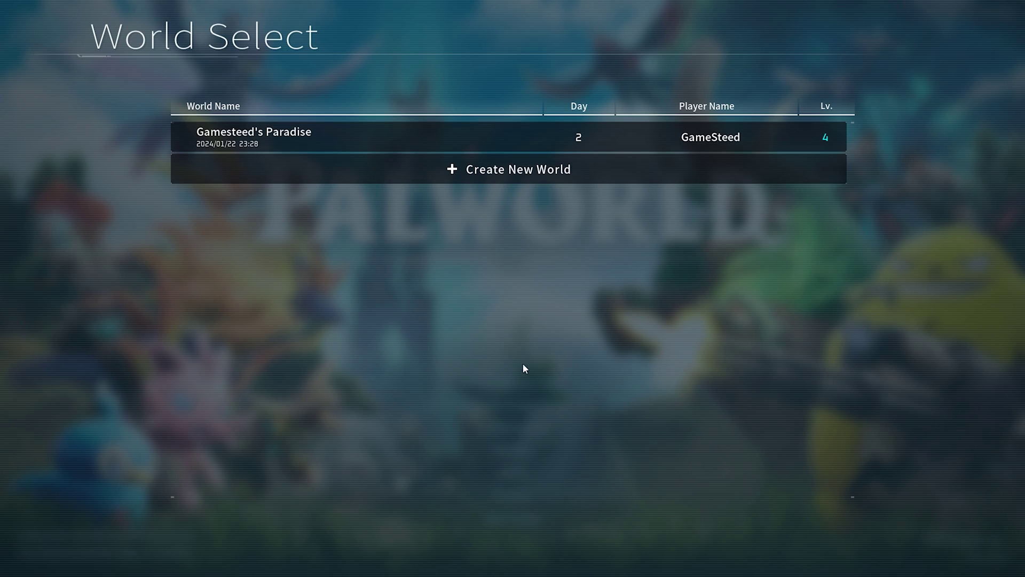
{"action": "left_click", "coordinate": [741, 524]}
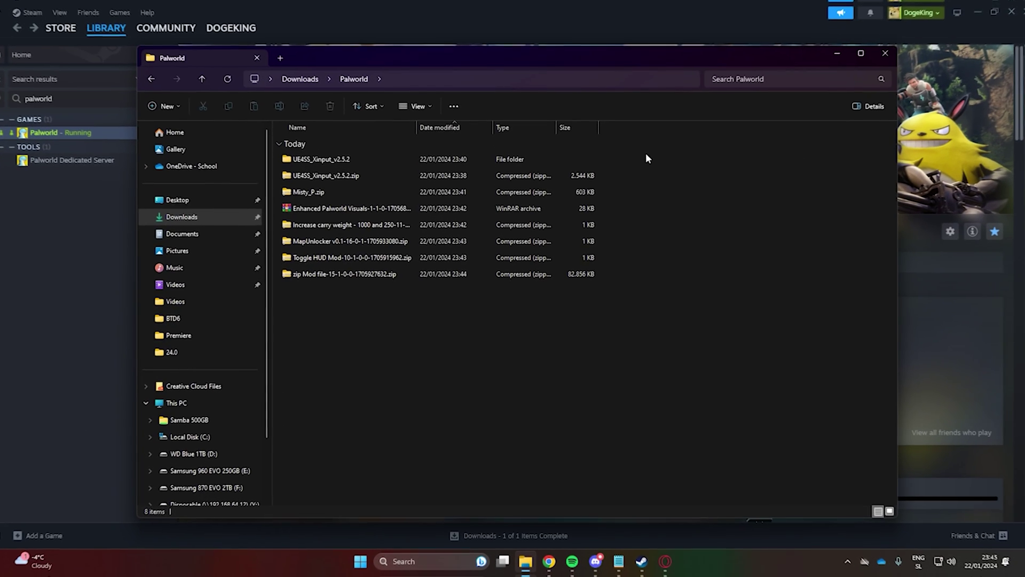
Step: Delete the UE4SS_Xinput_v2.5.2 folder and zip from the Palworld downloads folder and extract each remaining mod archive to its own folder
{"action": "left_click_drag", "start_coordinate": [645, 153], "coordinate": [522, 174]}
{"action": "key", "text": "Delete"}
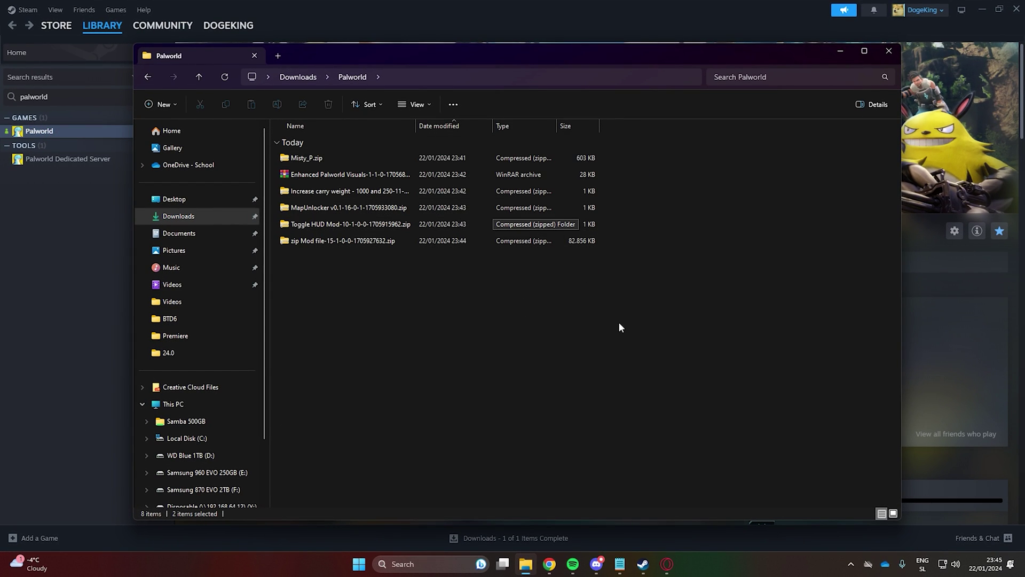
{"action": "left_click_drag", "start_coordinate": [619, 321], "coordinate": [354, 155]}
{"action": "right_click", "coordinate": [353, 155]}
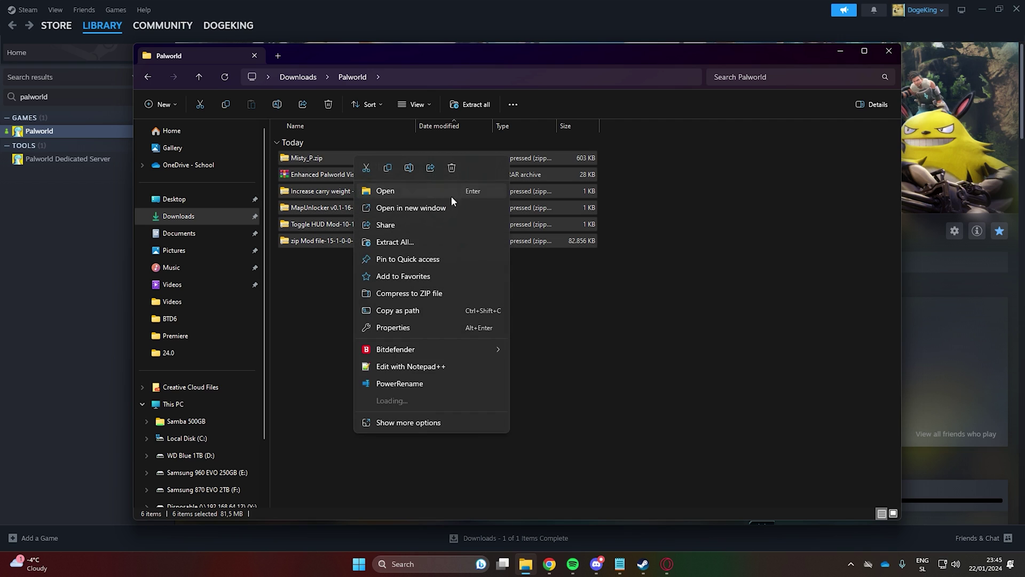
{"action": "mouse_move", "coordinate": [477, 400]}
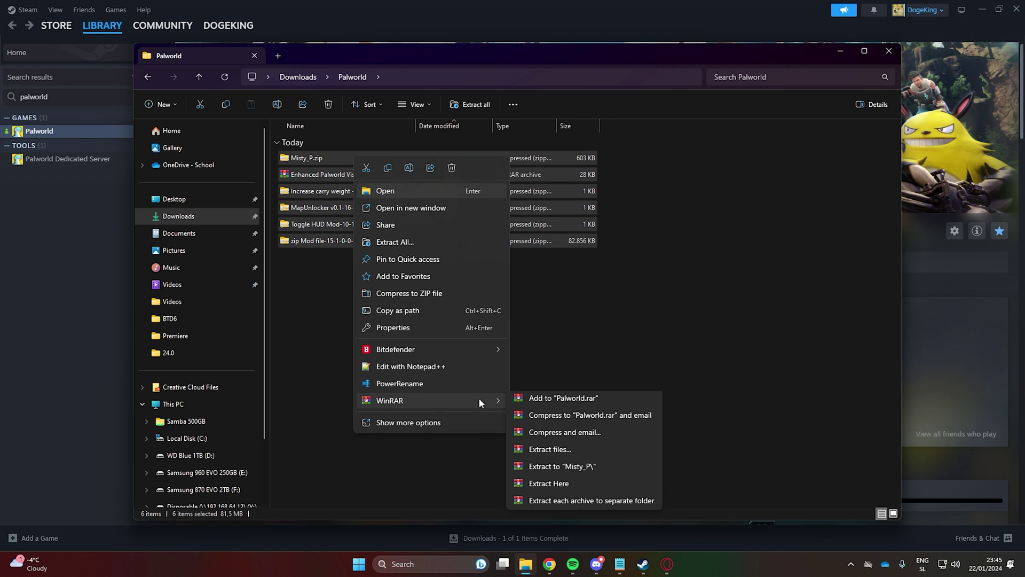
{"action": "left_click", "coordinate": [640, 522]}
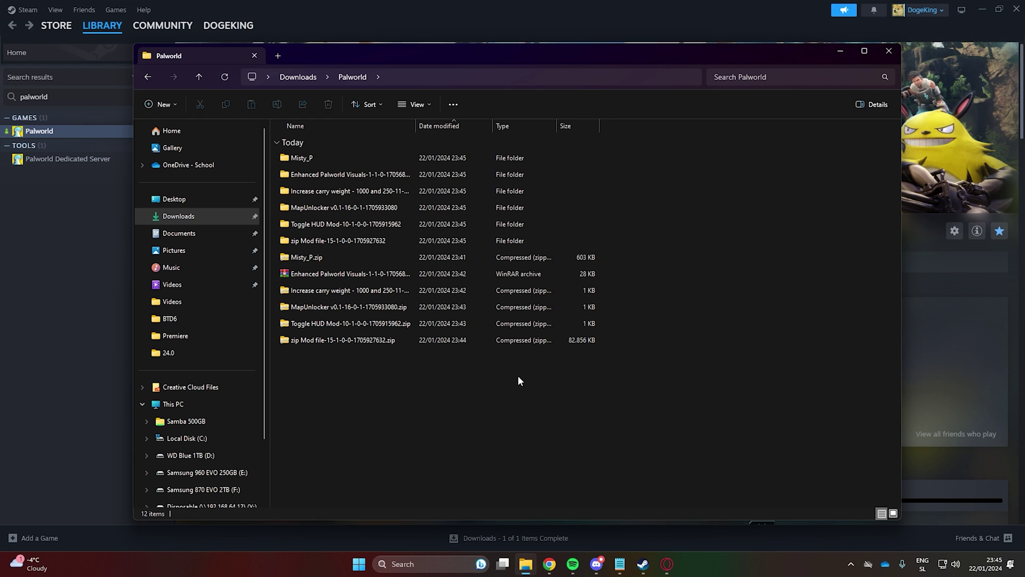
Step: Open Palworld's install folder from the game's installed files properties in Steam and close the properties window
{"action": "left_click", "coordinate": [78, 140]}
{"action": "right_click", "coordinate": [102, 130]}
{"action": "left_click", "coordinate": [127, 203]}
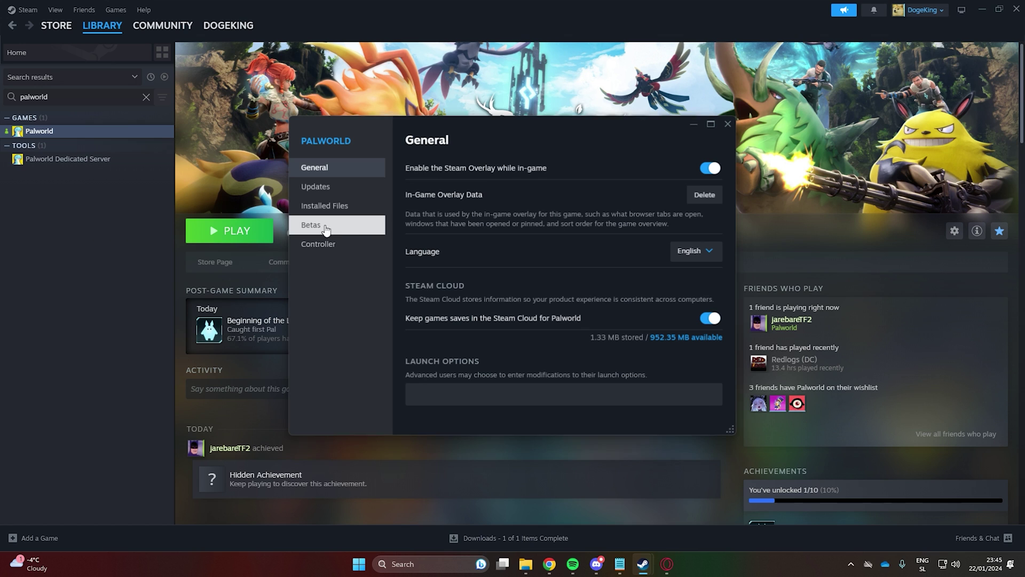
{"action": "left_click", "coordinate": [324, 205]}
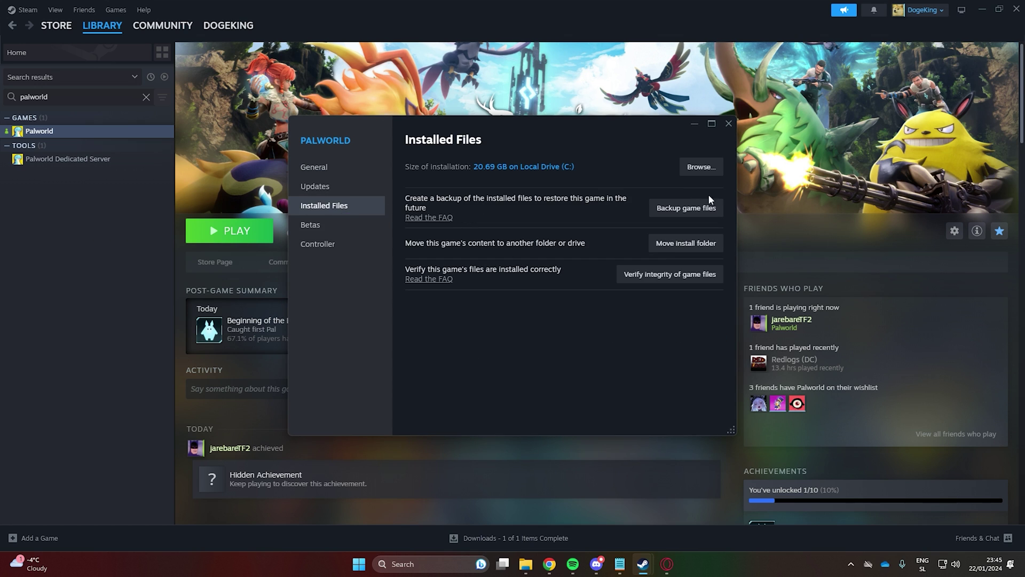
{"action": "left_click", "coordinate": [728, 123]}
Step: Arrange the Palworld install folder and the Palworld downloads folder side by side
{"action": "mouse_move", "coordinate": [536, 558]}
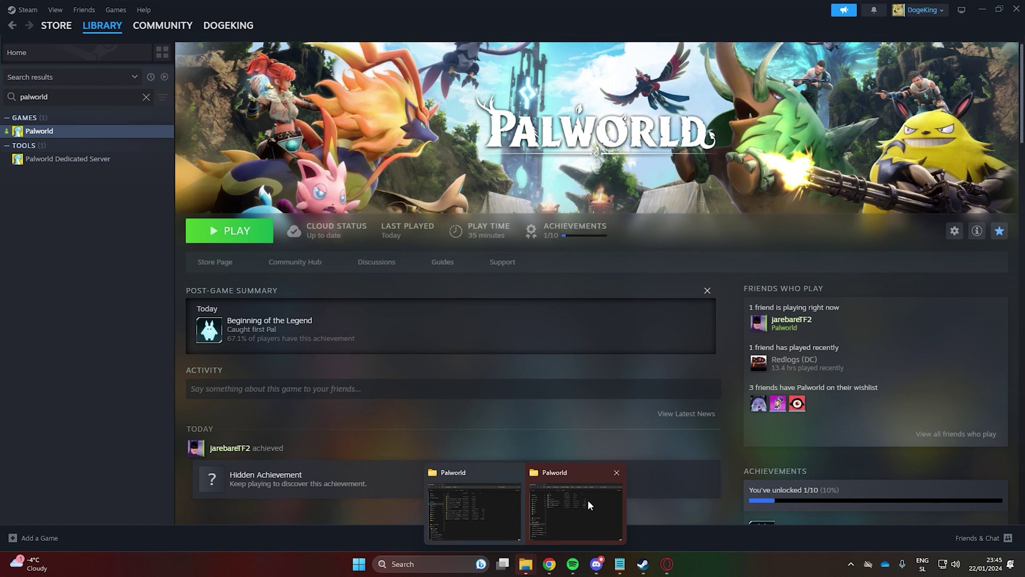
{"action": "left_click", "coordinate": [587, 498]}
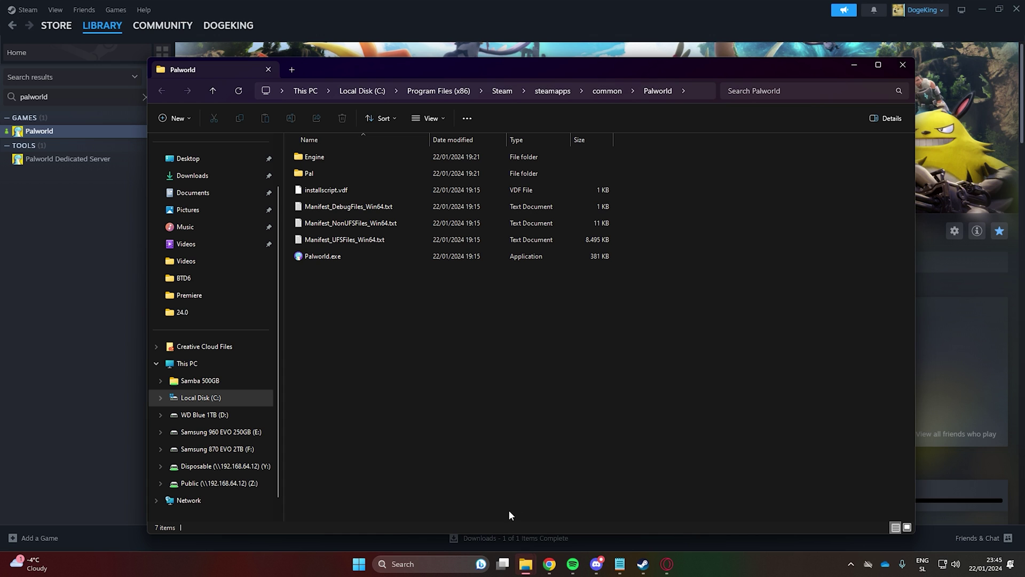
{"action": "left_click_drag", "start_coordinate": [654, 69], "coordinate": [2, 144]}
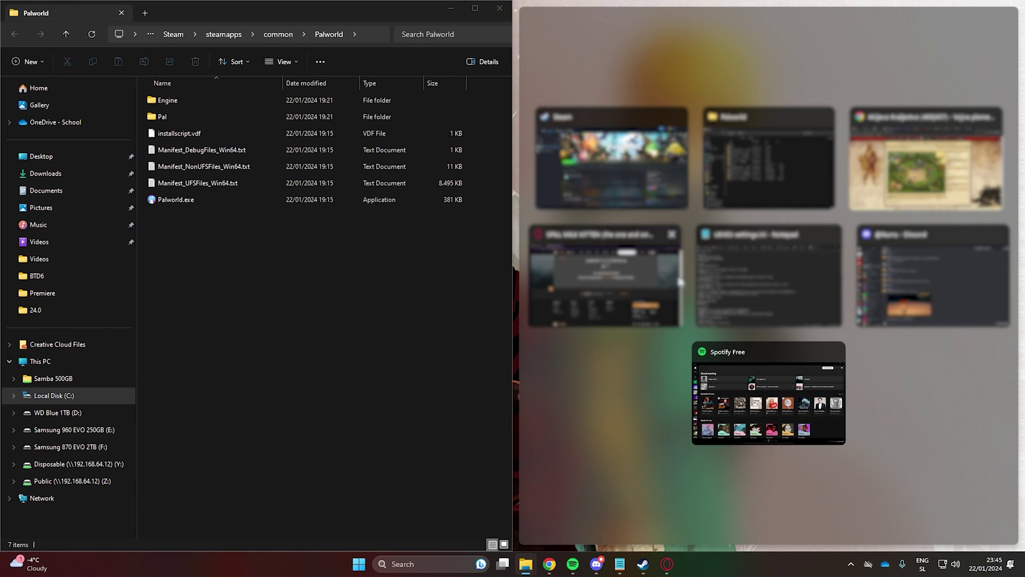
{"action": "left_click", "coordinate": [769, 158]}
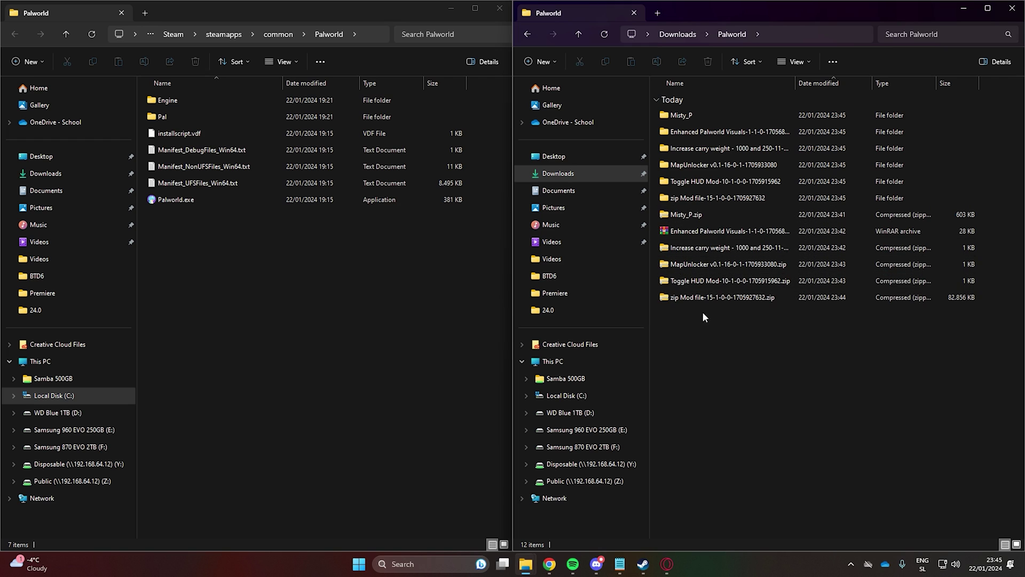
Step: Move Misty_P.pak from the extracted Misty_P folder into Palworld's Pal\Content\Paks\Mods folder and delete the emptied Misty_P folder
{"action": "double_click", "coordinate": [712, 117]}
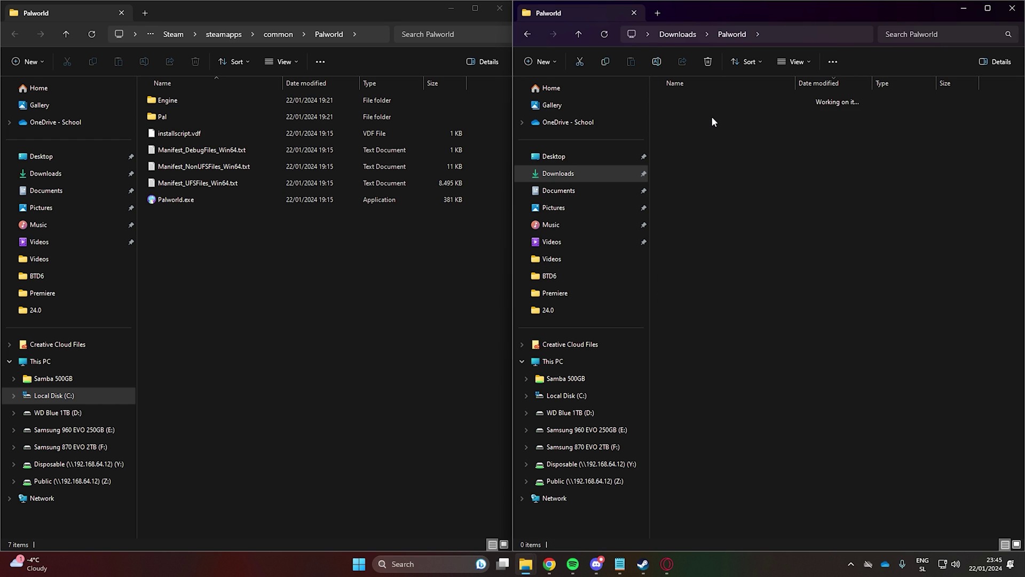
{"action": "double_click", "coordinate": [229, 117]}
{"action": "double_click", "coordinate": [204, 119]}
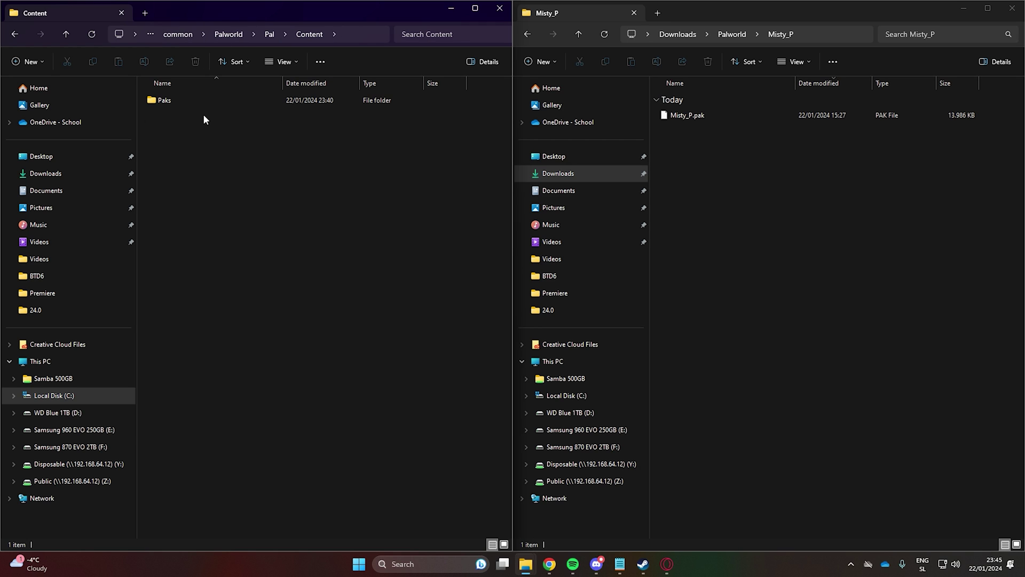
{"action": "double_click", "coordinate": [204, 102]}
{"action": "left_click", "coordinate": [204, 103]}
{"action": "double_click", "coordinate": [204, 104]}
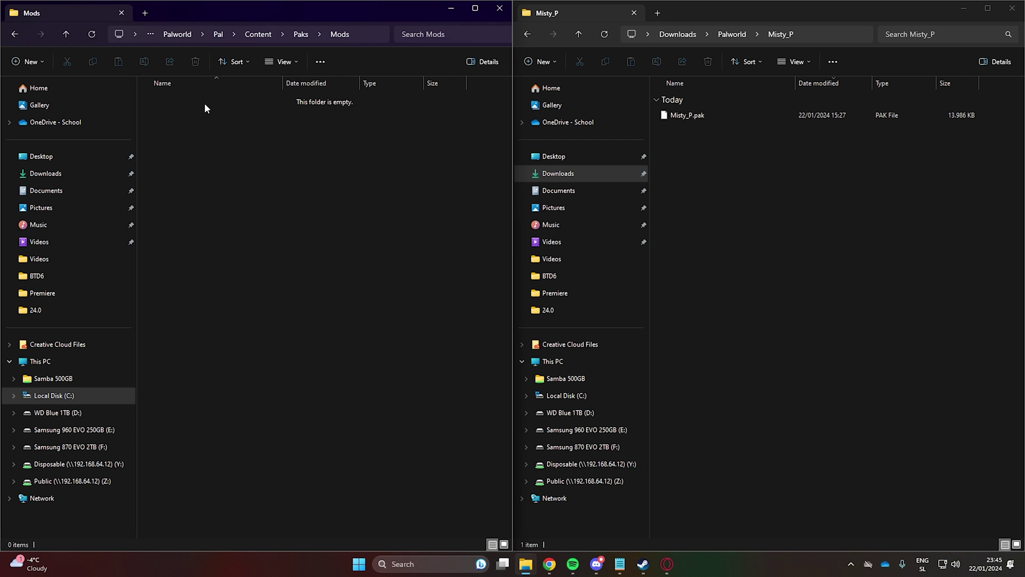
{"action": "left_click_drag", "start_coordinate": [694, 115], "coordinate": [222, 138]}
{"action": "left_click", "coordinate": [738, 162]}
{"action": "key", "text": "alt+Left"}
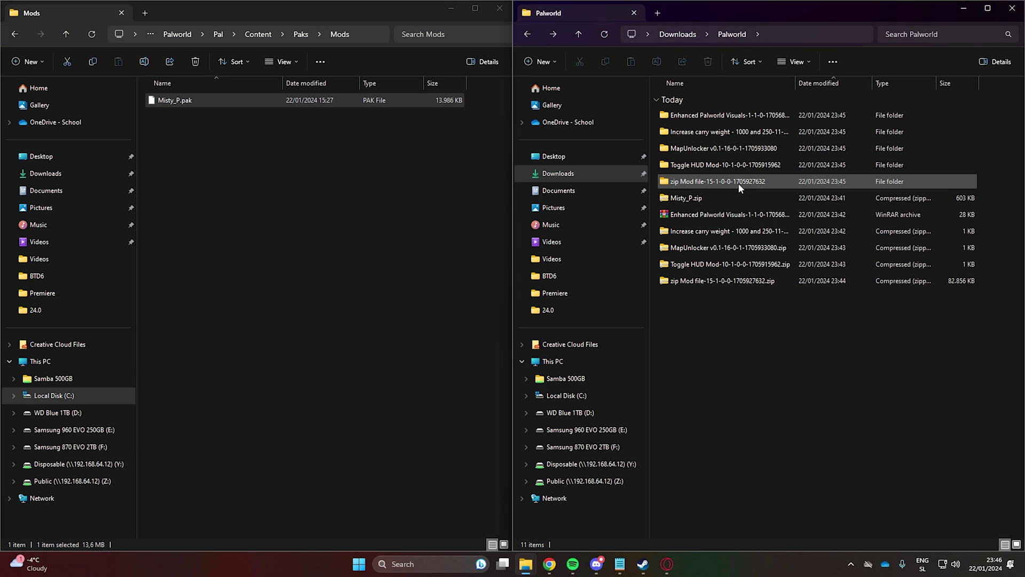
Step: Move ChikipiCat5051_P.pak from the extracted zip Mod file folder into Paks\Mods and return to the Palworld downloads folder
{"action": "double_click", "coordinate": [737, 182]}
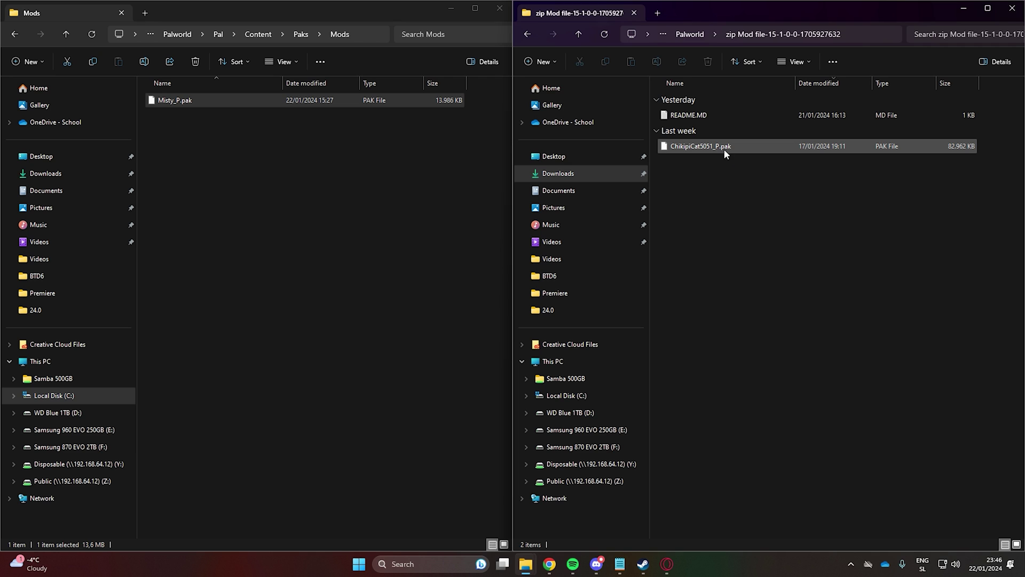
{"action": "left_click", "coordinate": [724, 149]}
{"action": "left_click_drag", "start_coordinate": [268, 142], "coordinate": [253, 143]}
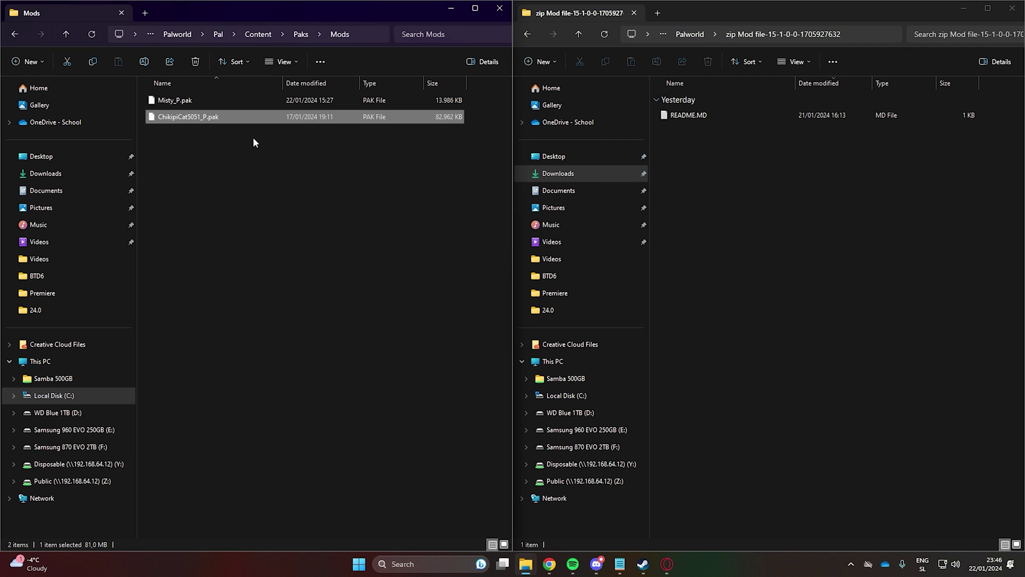
{"action": "key", "text": "alt+Left"}
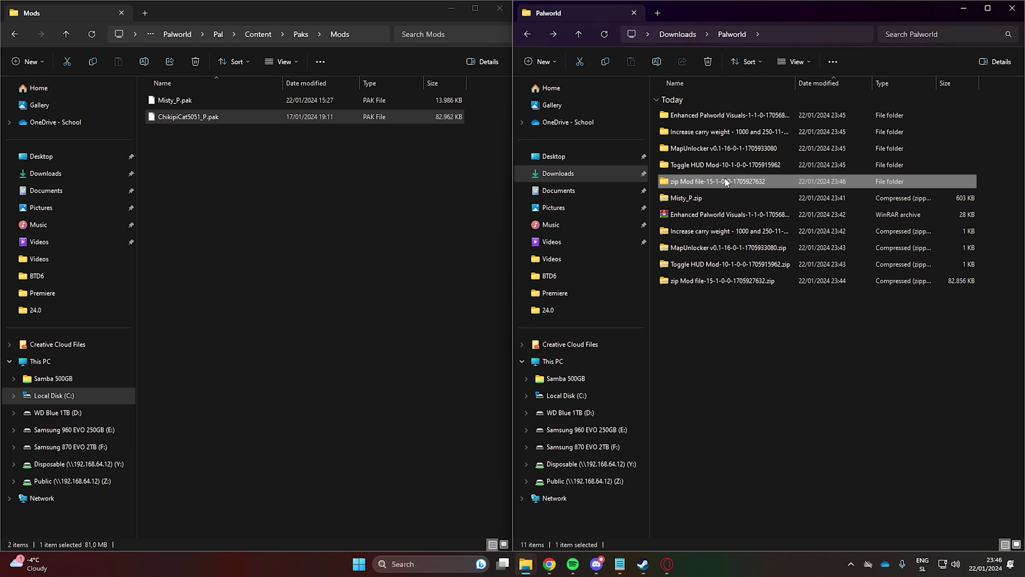
{"action": "left_click", "coordinate": [725, 181]}
Step: Open the extracted Toggle HUD Mod folder and check the contents of its ToggleHUDMod subfolder
{"action": "double_click", "coordinate": [726, 165]}
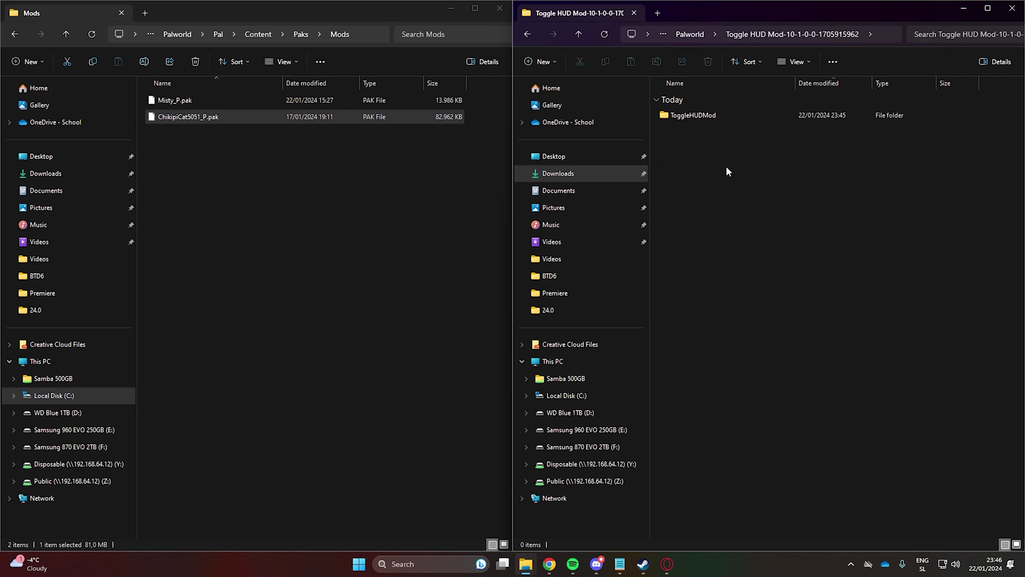
{"action": "double_click", "coordinate": [708, 120]}
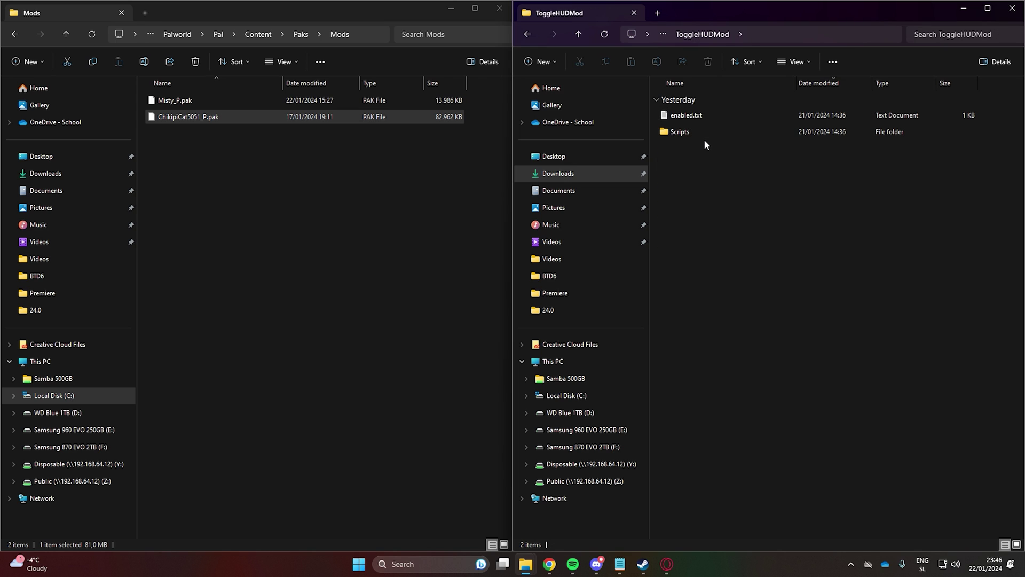
{"action": "key", "text": "alt+Left"}
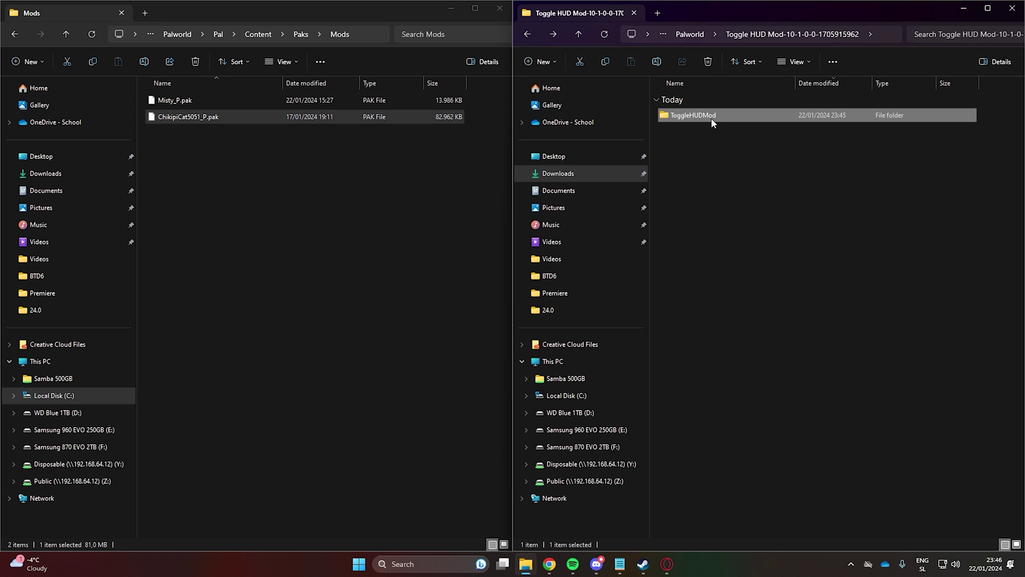
{"action": "left_click", "coordinate": [473, 145]}
{"action": "key", "text": "alt+Left"}
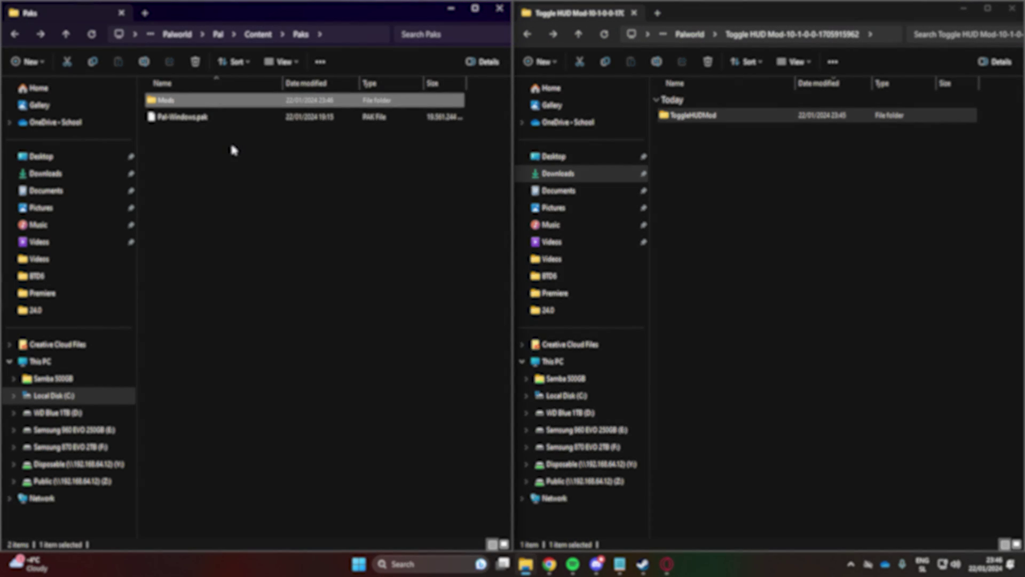
{"action": "key", "text": "alt+Left"}
{"action": "left_click", "coordinate": [15, 34]}
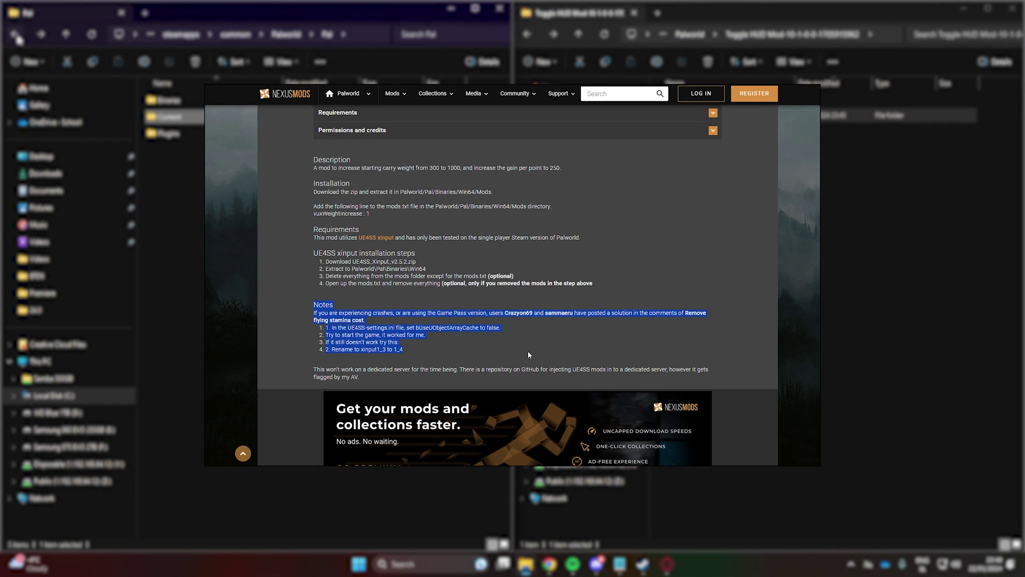
{"action": "left_click", "coordinate": [15, 34]}
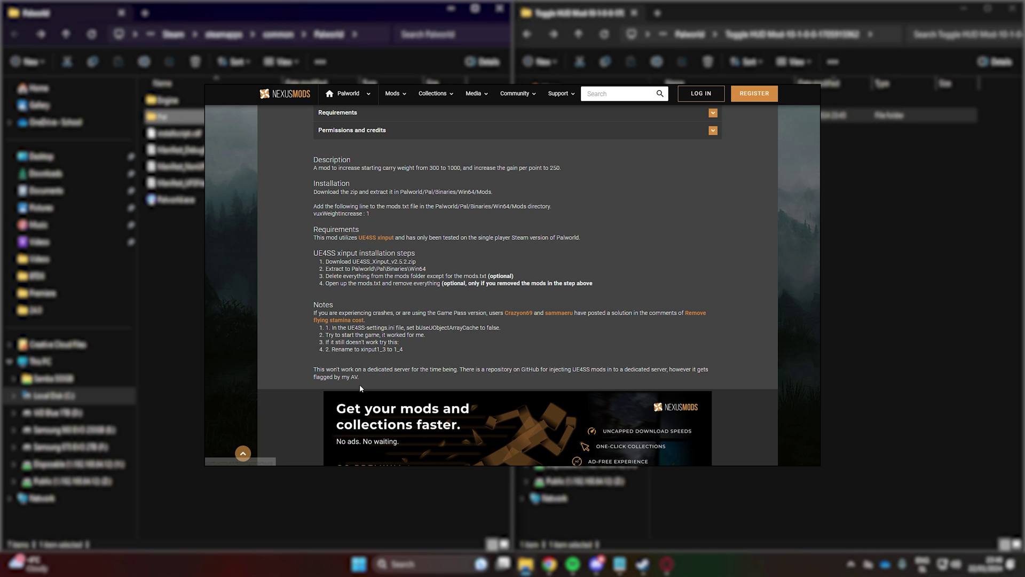
{"action": "key", "text": "Return"}
{"action": "double_click", "coordinate": [224, 101]}
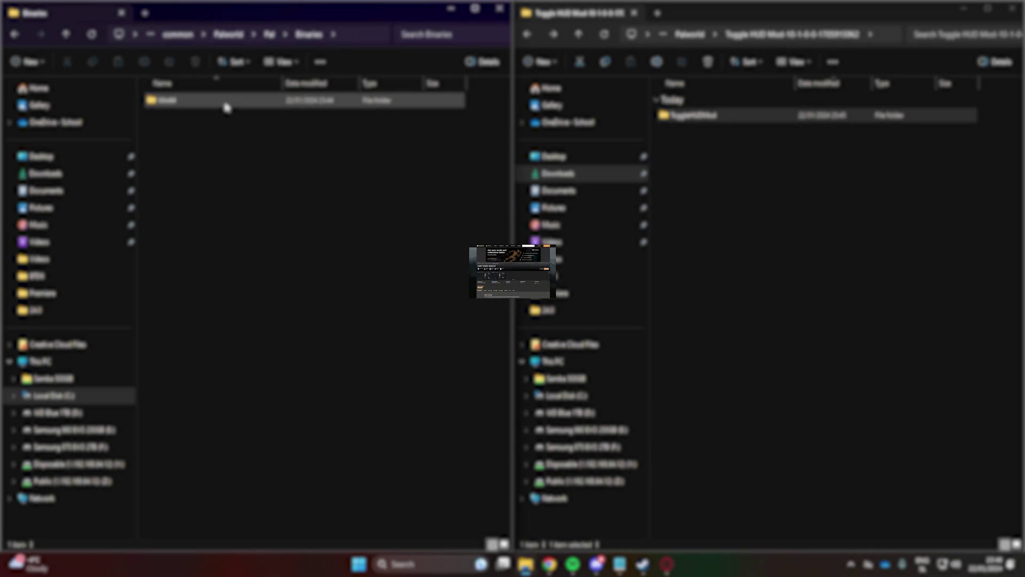
{"action": "double_click", "coordinate": [224, 103]}
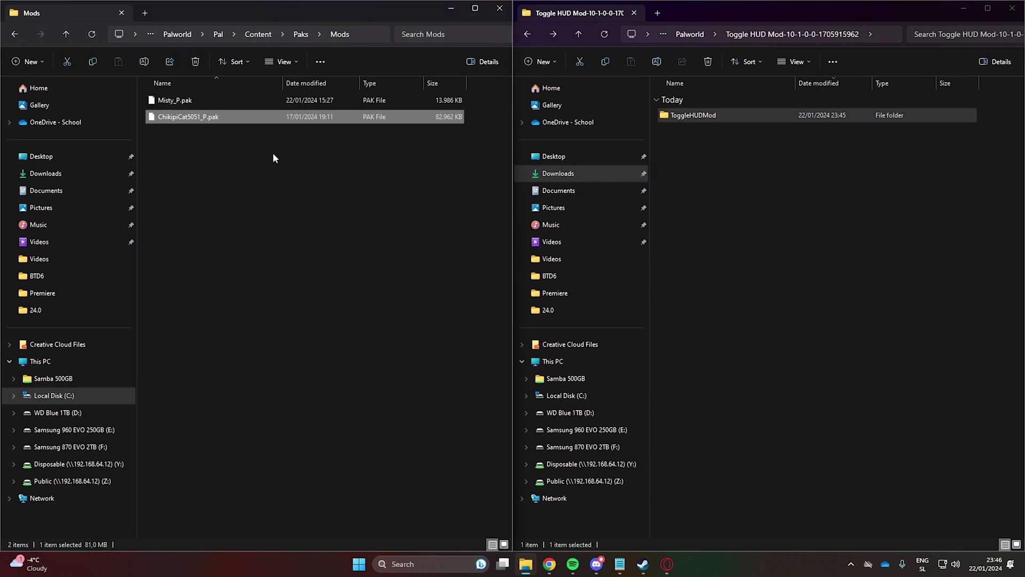
Step: Go back up from Paks\Mods to the Palworld install folder and open Pal\Binaries\Win64\Mods
{"action": "key", "text": "alt+Up"}
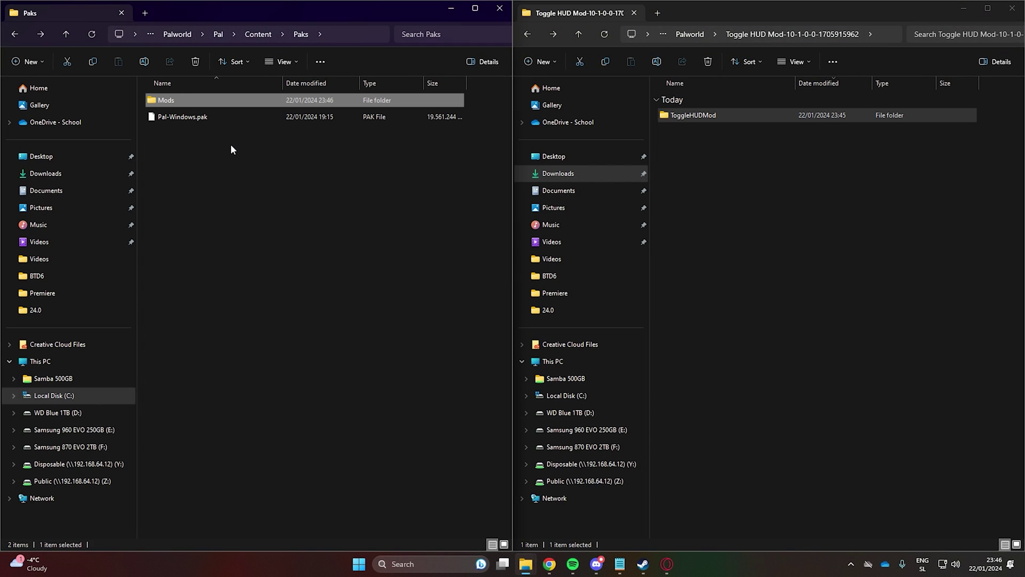
{"action": "key", "text": "alt+Up"}
{"action": "left_click", "coordinate": [16, 34]}
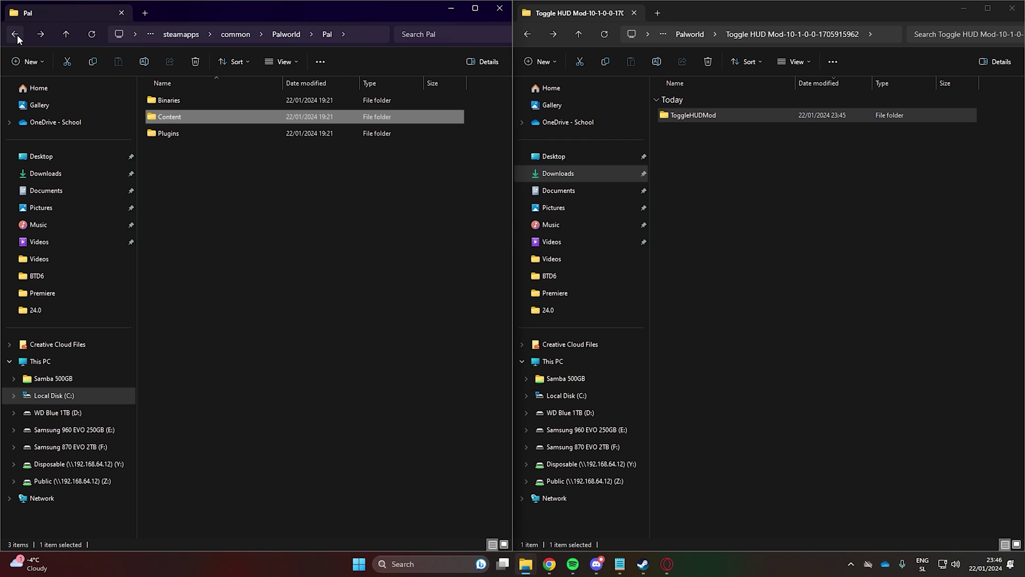
{"action": "left_click", "coordinate": [17, 34]}
{"action": "double_click", "coordinate": [274, 117]}
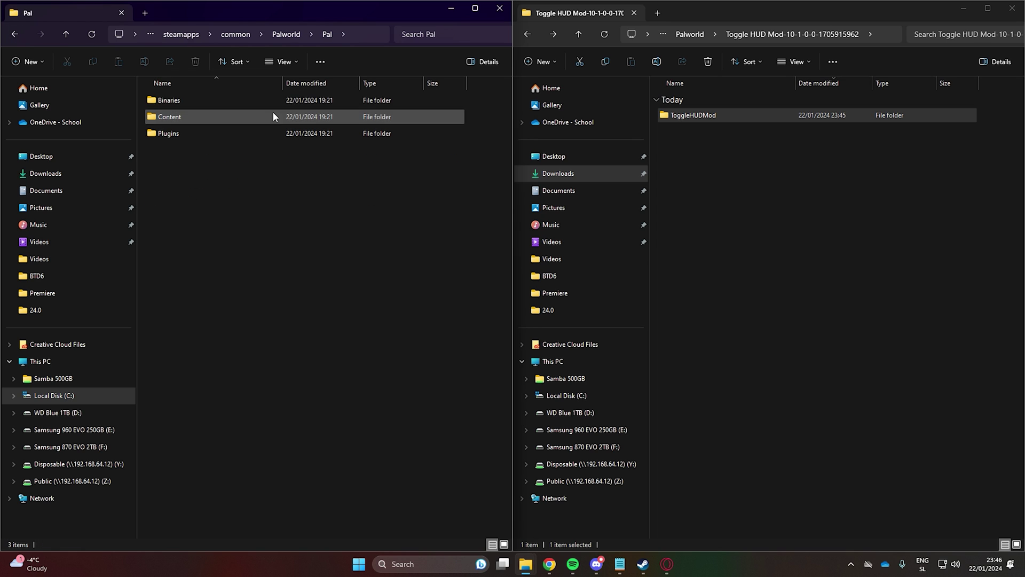
{"action": "double_click", "coordinate": [225, 100]}
{"action": "left_click", "coordinate": [226, 103]}
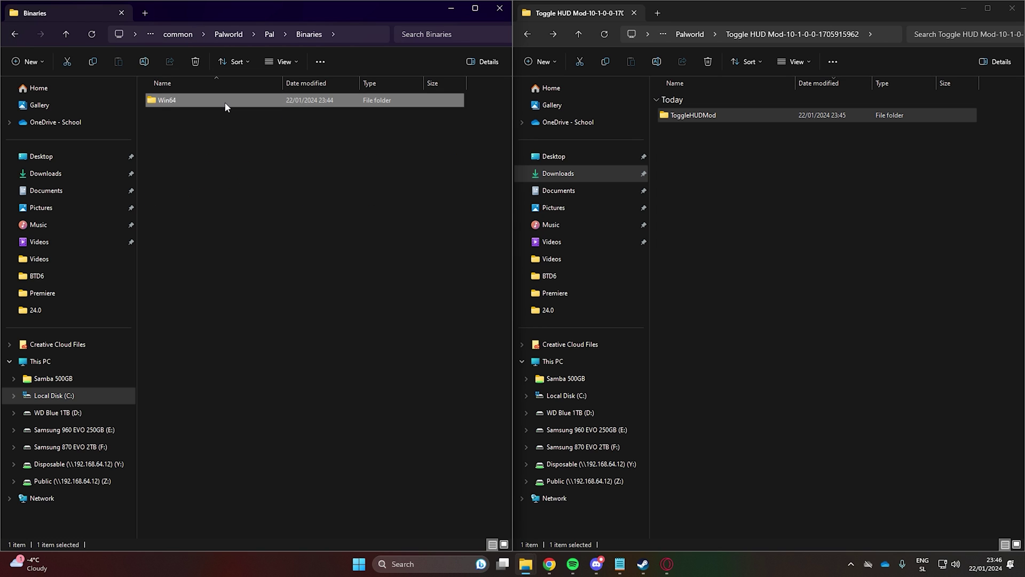
{"action": "double_click", "coordinate": [226, 101]}
{"action": "double_click", "coordinate": [259, 136]}
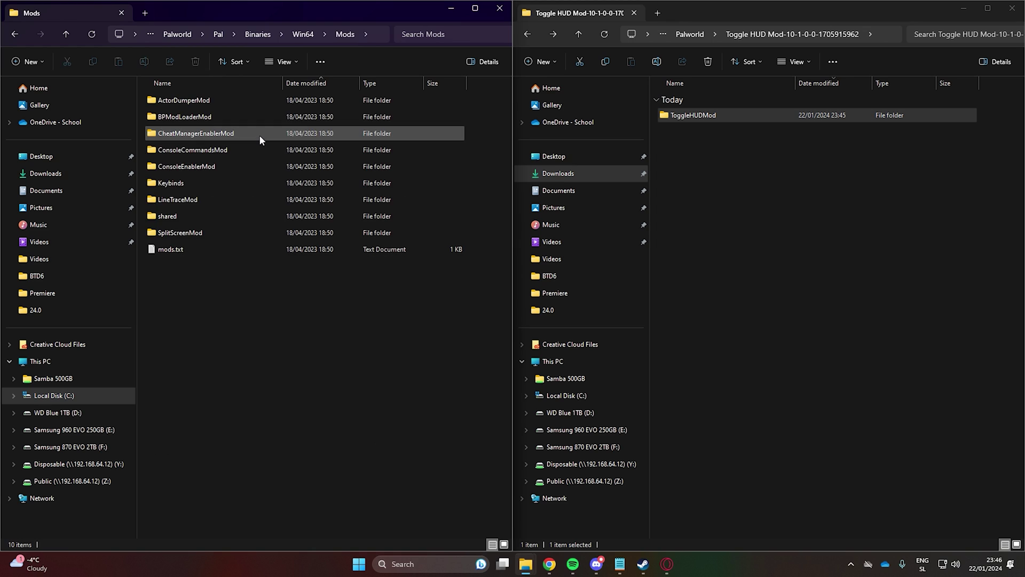
Step: Move the ToggleHUDMod folder into Win64\Mods and remove the extracted zip Mod file folder from the Palworld downloads folder
{"action": "left_click", "coordinate": [786, 116]}
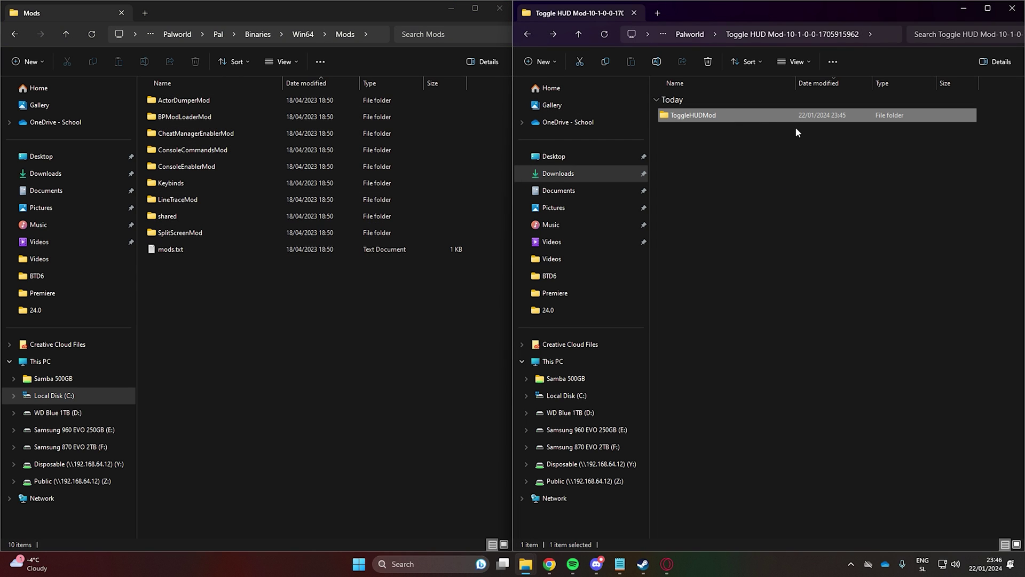
{"action": "left_click_drag", "start_coordinate": [797, 115], "coordinate": [224, 292]}
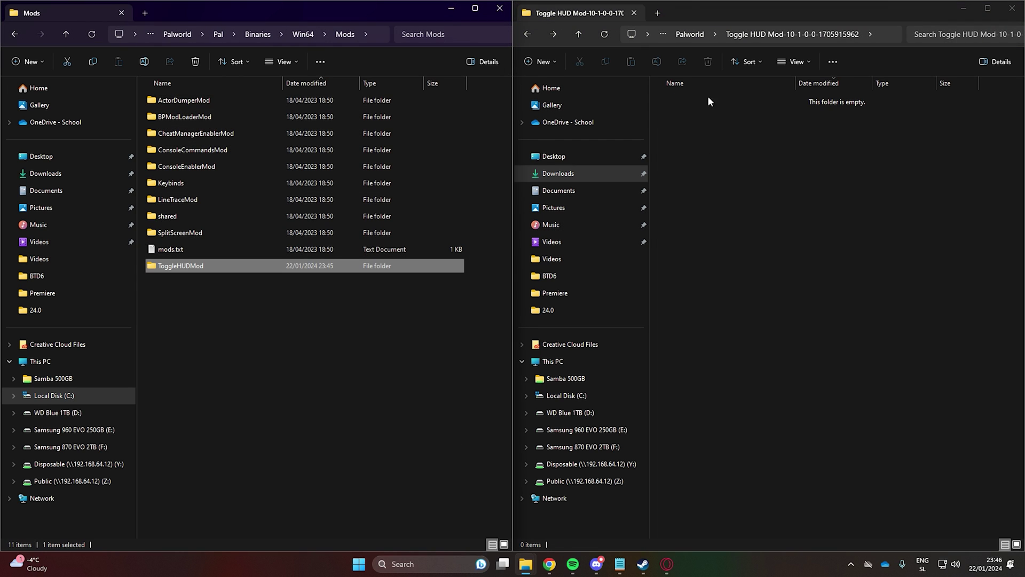
{"action": "left_click", "coordinate": [529, 34]}
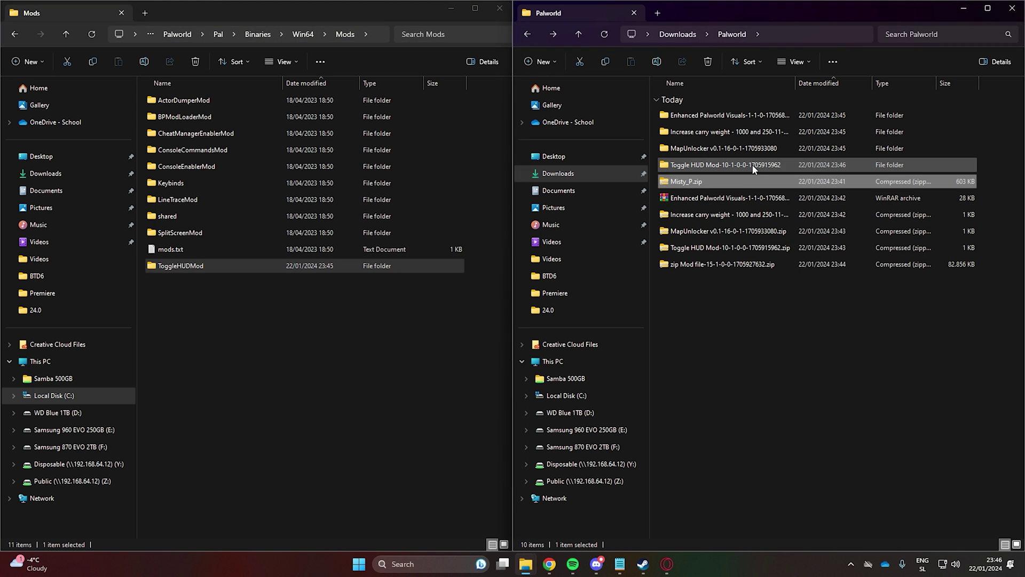
Step: Move the MapUnlocker folder into Win64\Mods and delete the emptied MapUnlocker and Toggle HUD Mod folders from the Palworld downloads folder
{"action": "double_click", "coordinate": [751, 149]}
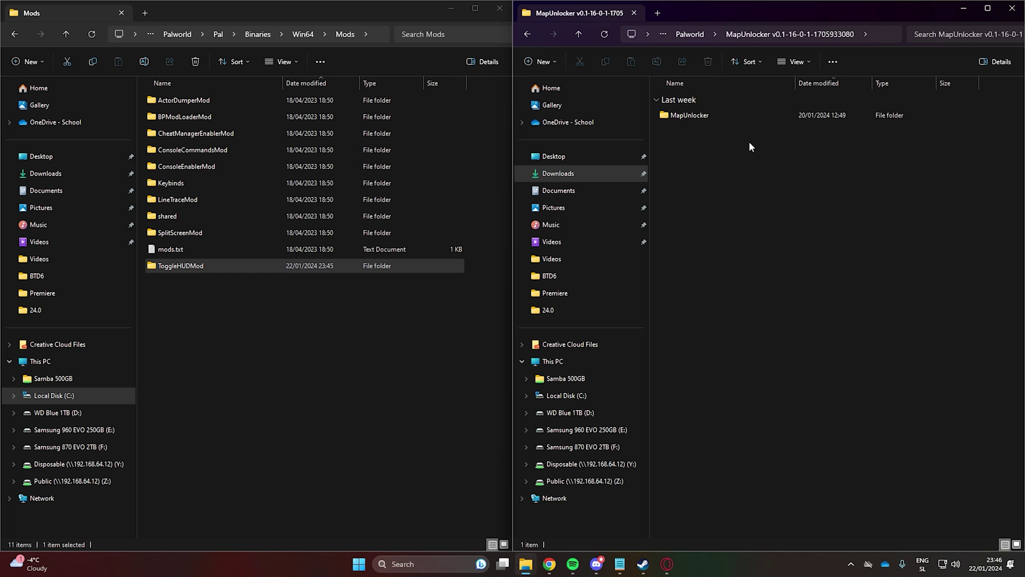
{"action": "left_click", "coordinate": [725, 116]}
{"action": "double_click", "coordinate": [725, 116]}
{"action": "key", "text": "alt+Left"}
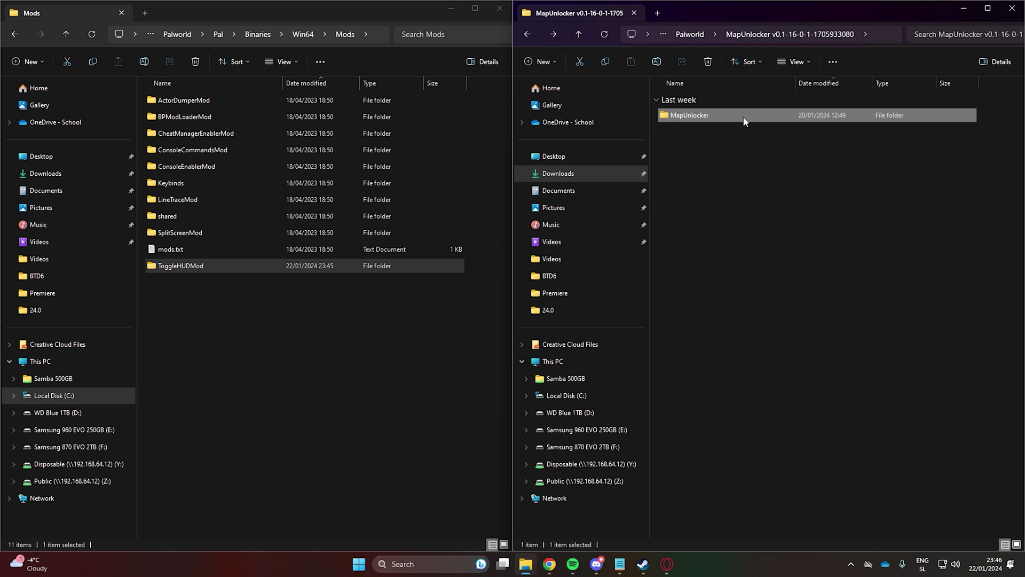
{"action": "left_click_drag", "start_coordinate": [743, 117], "coordinate": [194, 297]}
{"action": "left_click", "coordinate": [800, 161]}
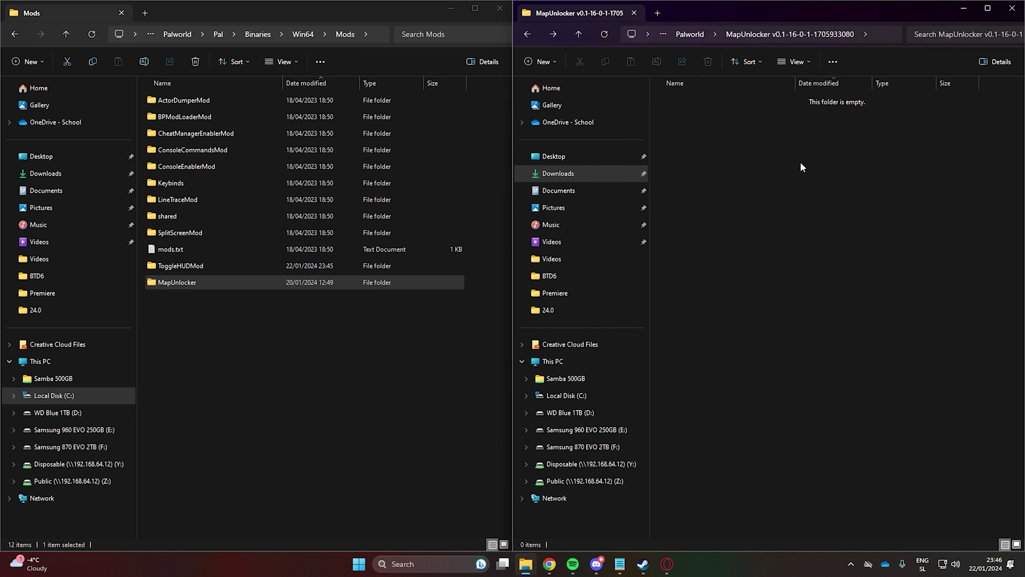
{"action": "key", "text": "alt+Left"}
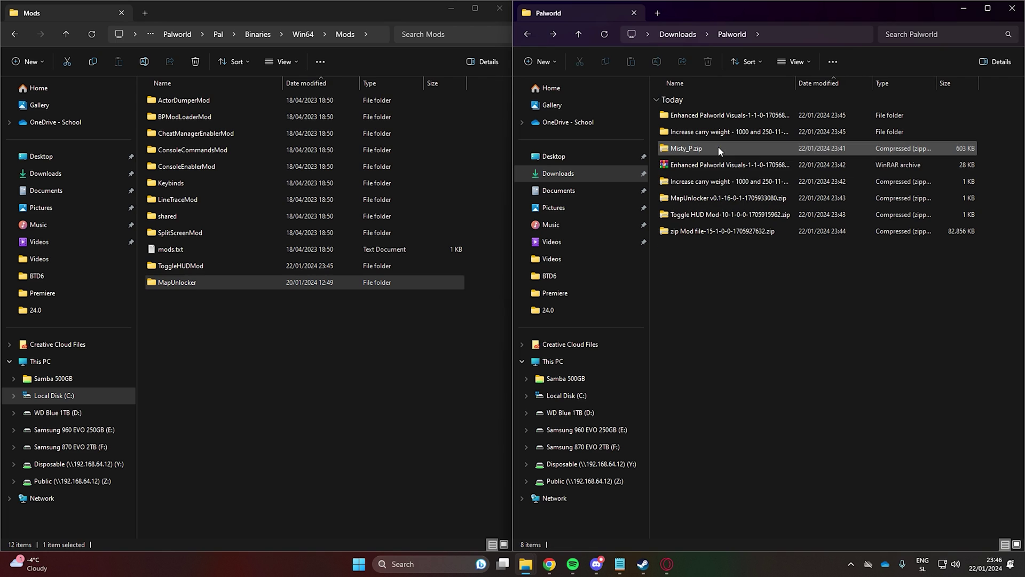
Step: Move the vuxWeightIncrease folder into Win64\Mods and delete the emptied Increase carry weight folder from the Palworld downloads folder
{"action": "double_click", "coordinate": [727, 130]}
{"action": "left_click", "coordinate": [722, 119]}
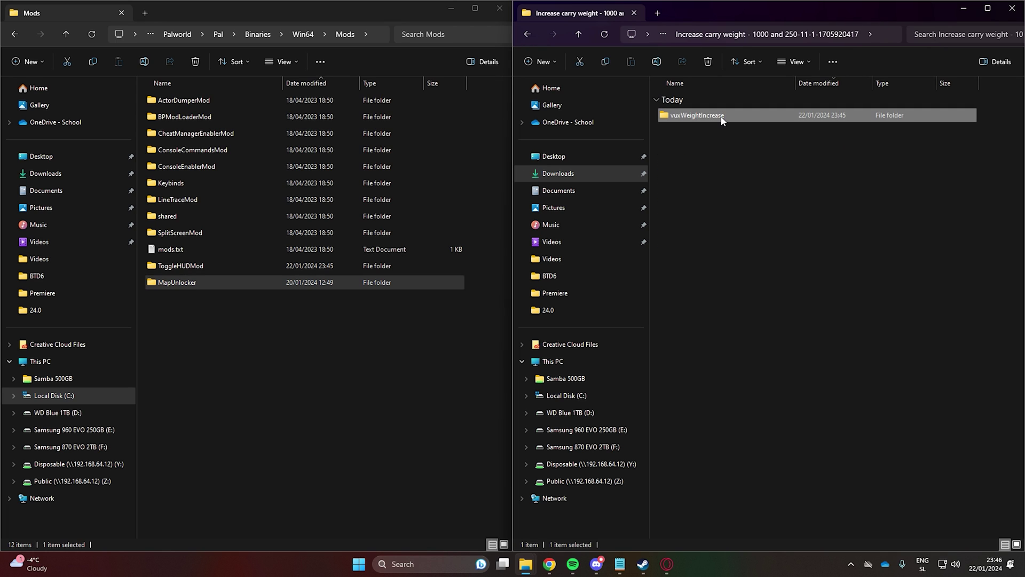
{"action": "double_click", "coordinate": [722, 120]}
{"action": "key", "text": "alt+Left"}
{"action": "left_click_drag", "start_coordinate": [744, 119], "coordinate": [223, 339]}
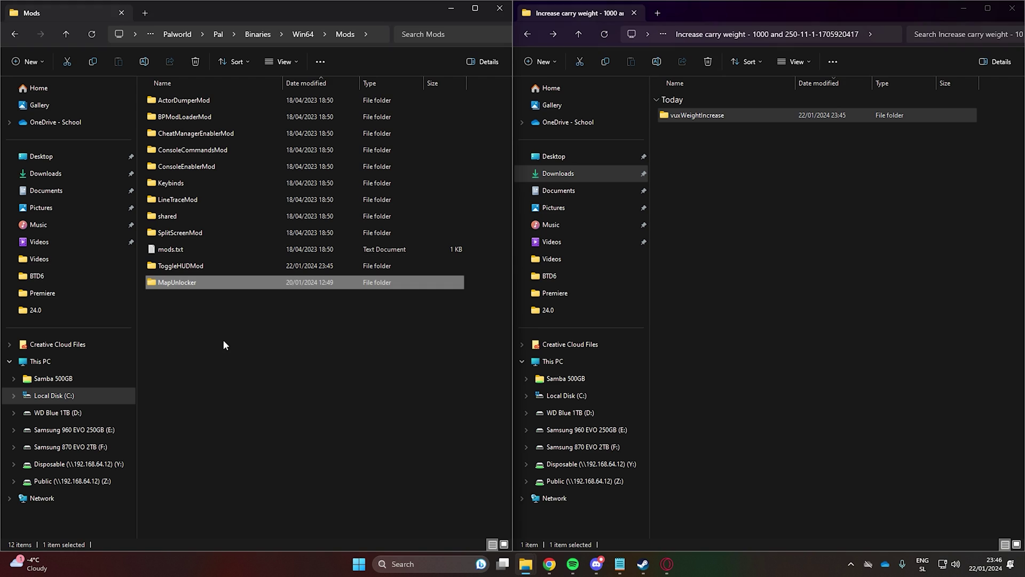
{"action": "left_click", "coordinate": [840, 140]}
{"action": "key", "text": "alt+Left"}
{"action": "key", "text": "Delete"}
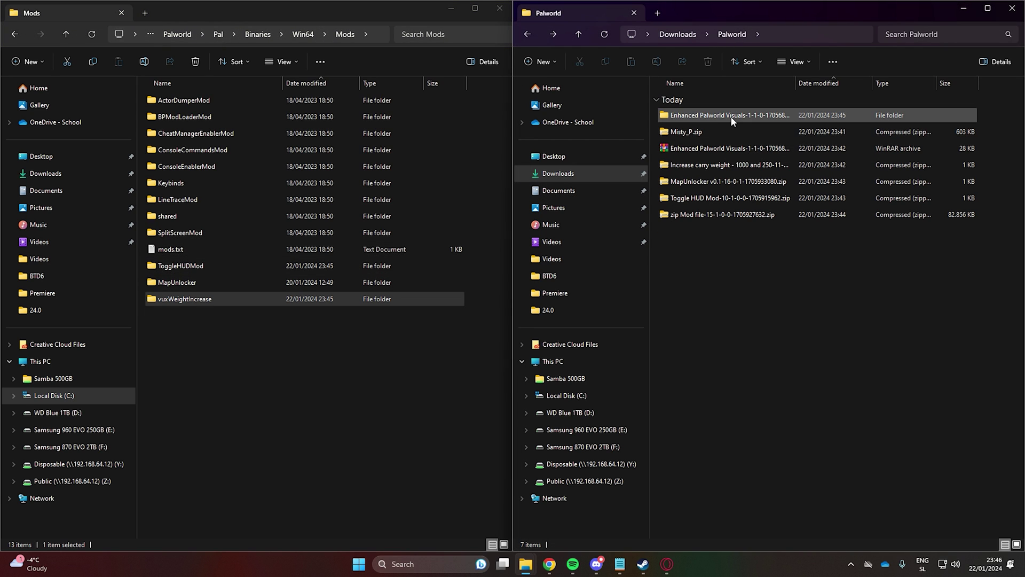
Step: Open the extracted Enhanced Palworld Visuals folder and, in the other window, Palworld's Pal\Content\Paks\Mods folder
{"action": "double_click", "coordinate": [732, 117]}
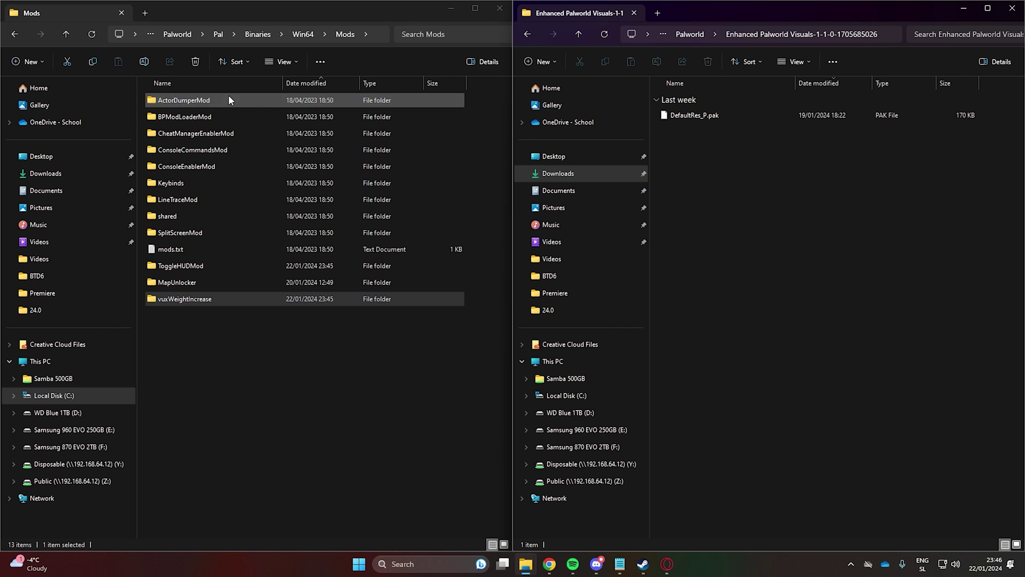
{"action": "left_click", "coordinate": [176, 34]}
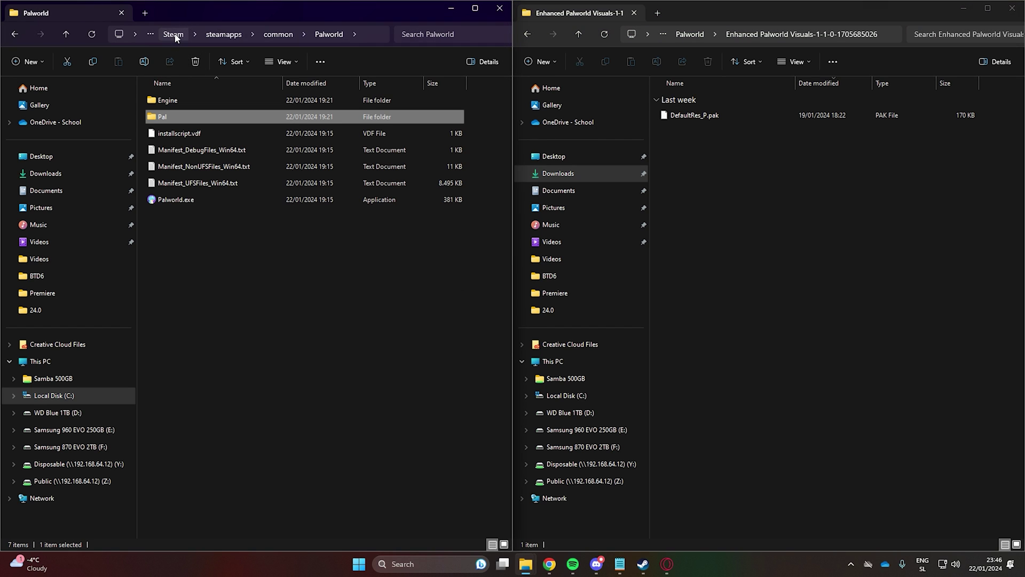
{"action": "double_click", "coordinate": [178, 114]}
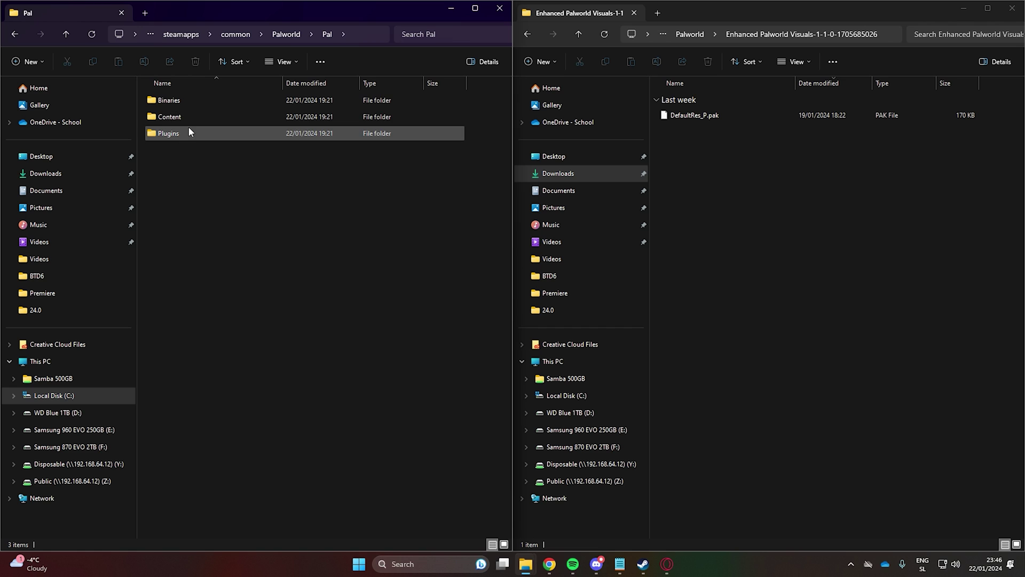
{"action": "double_click", "coordinate": [186, 118]}
{"action": "double_click", "coordinate": [191, 102]}
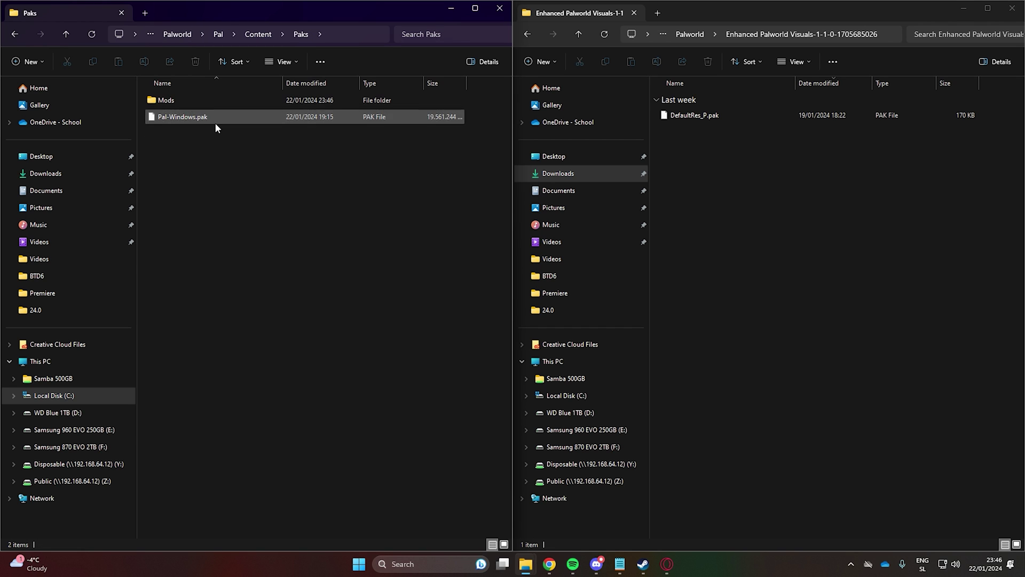
{"action": "double_click", "coordinate": [255, 104]}
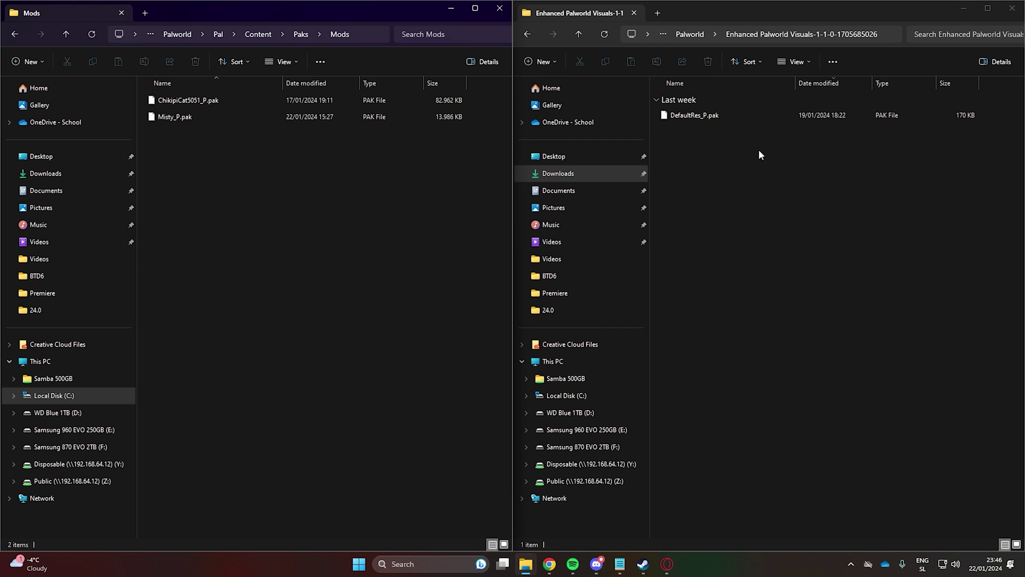
Step: Move DefaultRes_P.pak into Paks\Mods and close the window of downloaded mods
{"action": "left_click", "coordinate": [822, 120]}
{"action": "left_click_drag", "start_coordinate": [822, 119], "coordinate": [218, 161]}
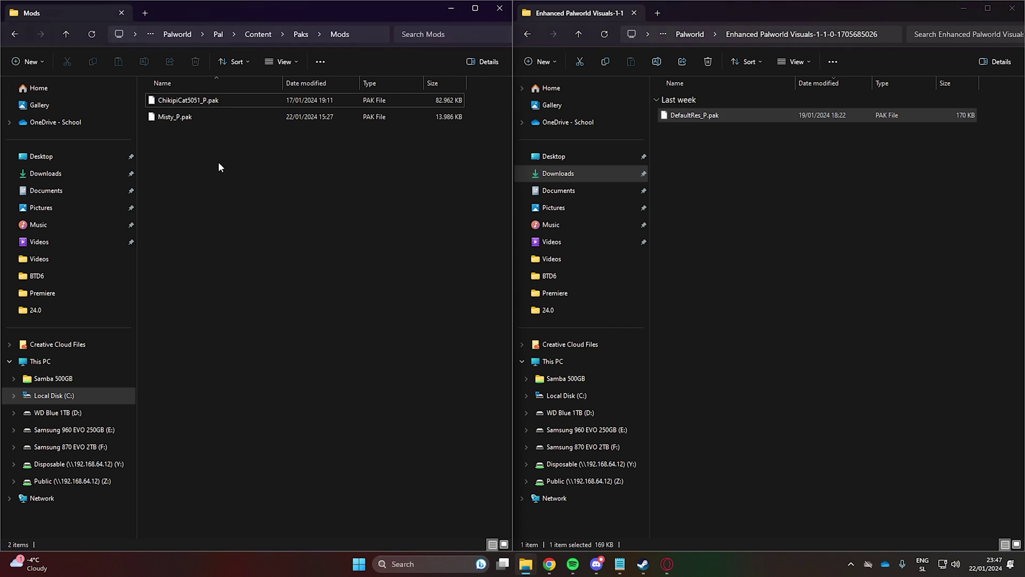
{"action": "left_click", "coordinate": [1010, 9]}
Step: Open mods.txt from Pal\Binaries\Win64\Mods and arrange it as a small window beside the mod folder list
{"action": "left_click_drag", "start_coordinate": [387, 10], "coordinate": [787, 47]}
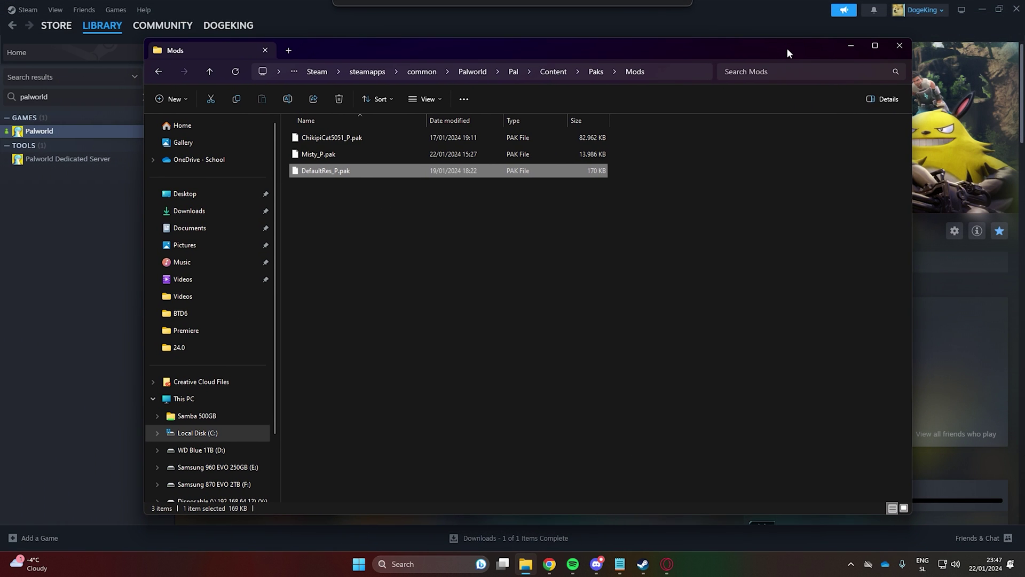
{"action": "left_click", "coordinate": [473, 72]}
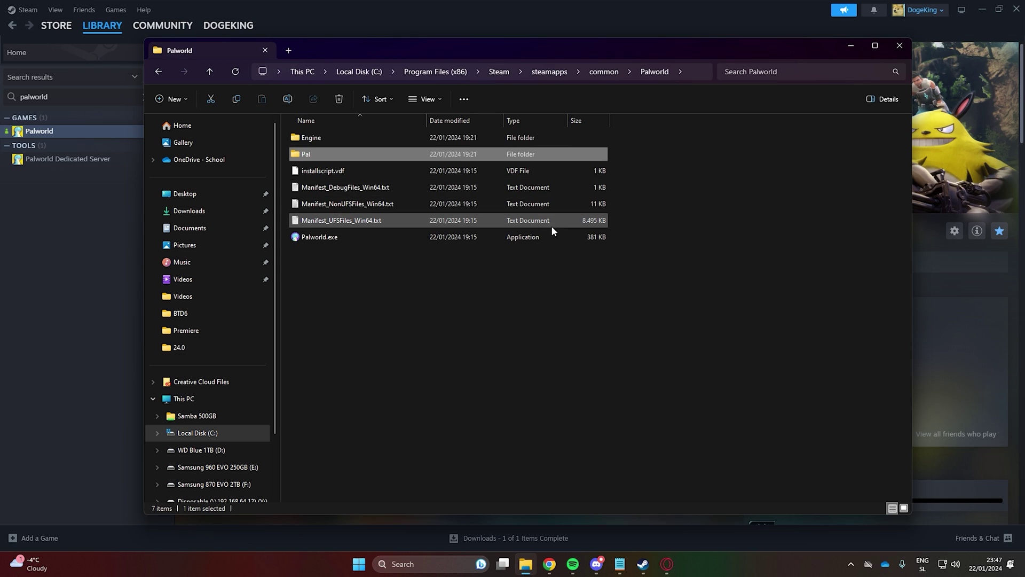
{"action": "double_click", "coordinate": [452, 154]}
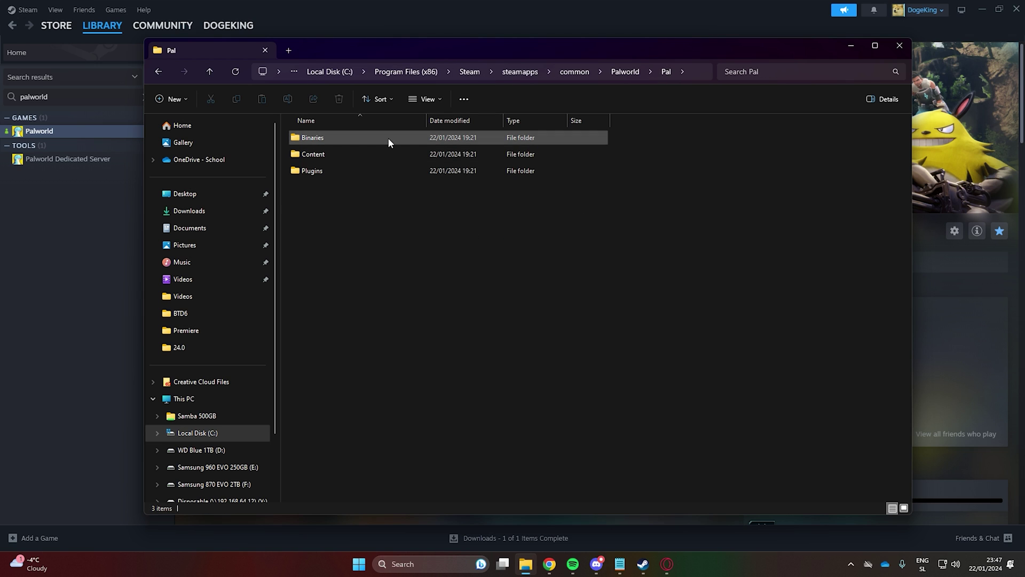
{"action": "double_click", "coordinate": [389, 138]}
{"action": "left_click", "coordinate": [389, 140]}
{"action": "double_click", "coordinate": [389, 140]}
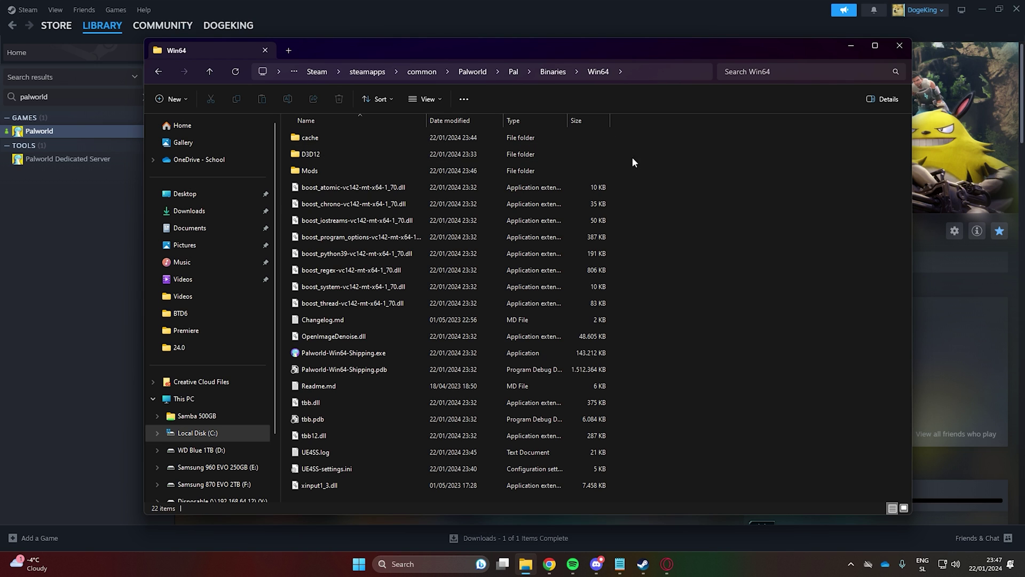
{"action": "double_click", "coordinate": [529, 170]}
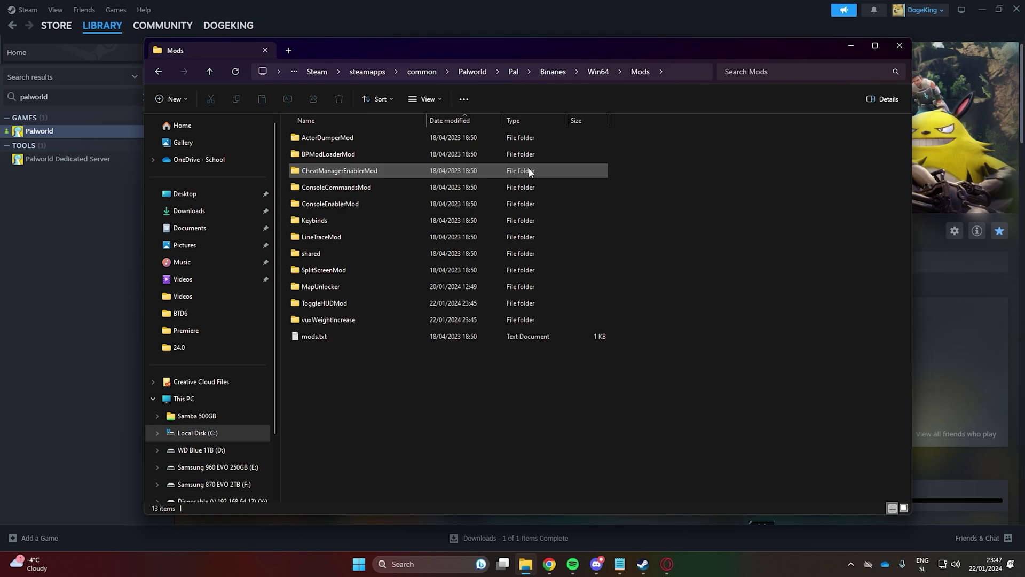
{"action": "double_click", "coordinate": [341, 339]}
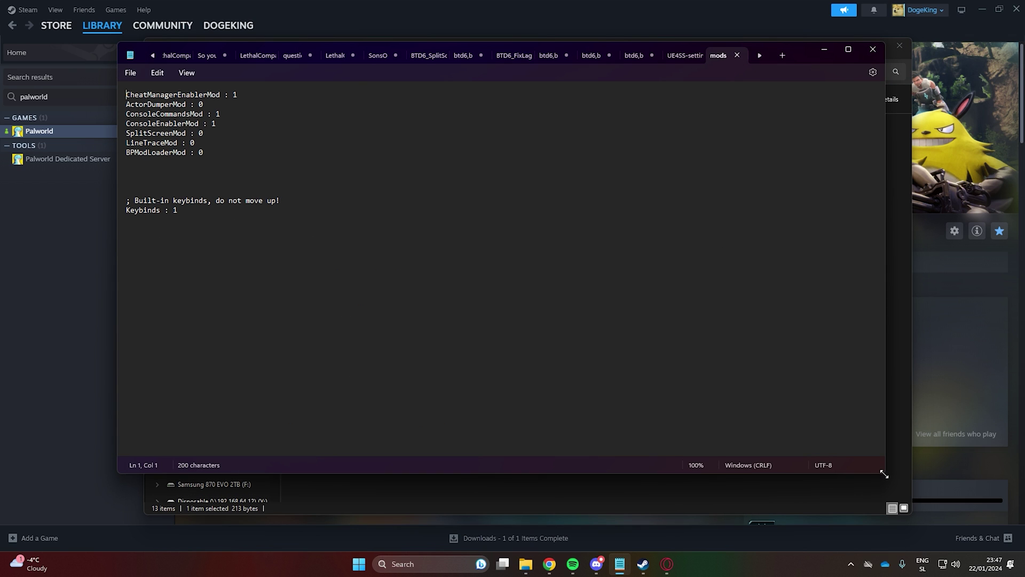
{"action": "left_click_drag", "start_coordinate": [884, 473], "coordinate": [491, 366]}
{"action": "left_click_drag", "start_coordinate": [404, 57], "coordinate": [867, 151]}
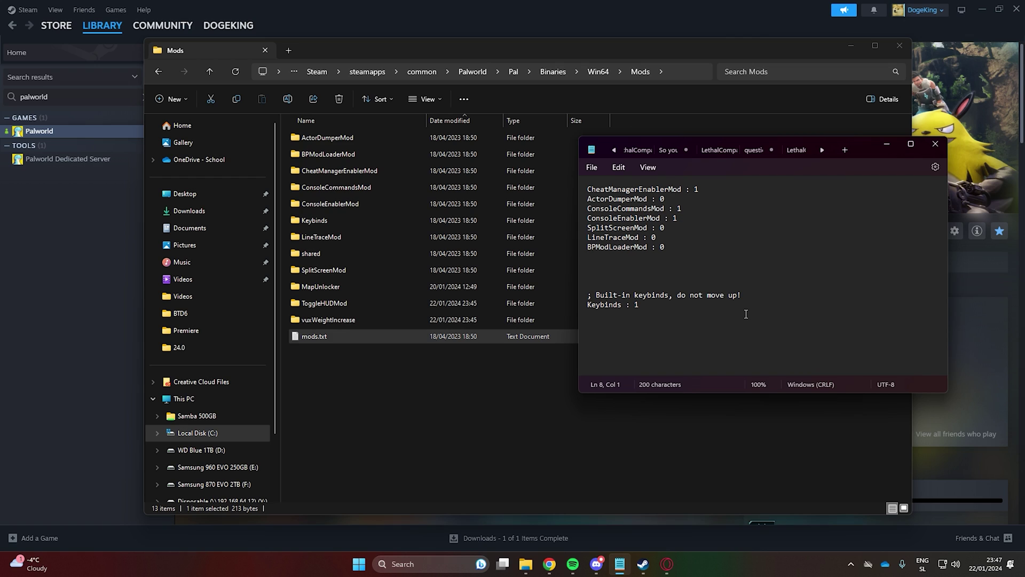
Step: Add the lines "MapUnlocker : 1", "ToggleHUDMod : 1" and "vuxWeightIncrease : 1" below BPModLoaderMod in mods.txt and save the file
{"action": "type", "text": "apUnlocker : 1"}
{"action": "key", "text": "Return"}
{"action": "type", "text": "Toggle"}
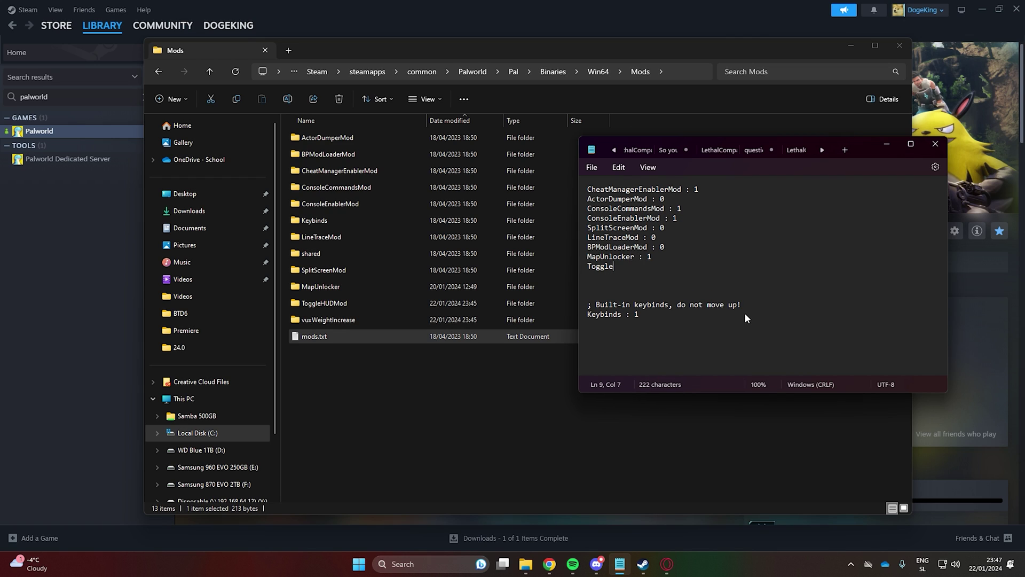
{"action": "type", "text": "HUDMod : 1"}
{"action": "key", "text": "Return"}
{"action": "type", "text": "vux"}
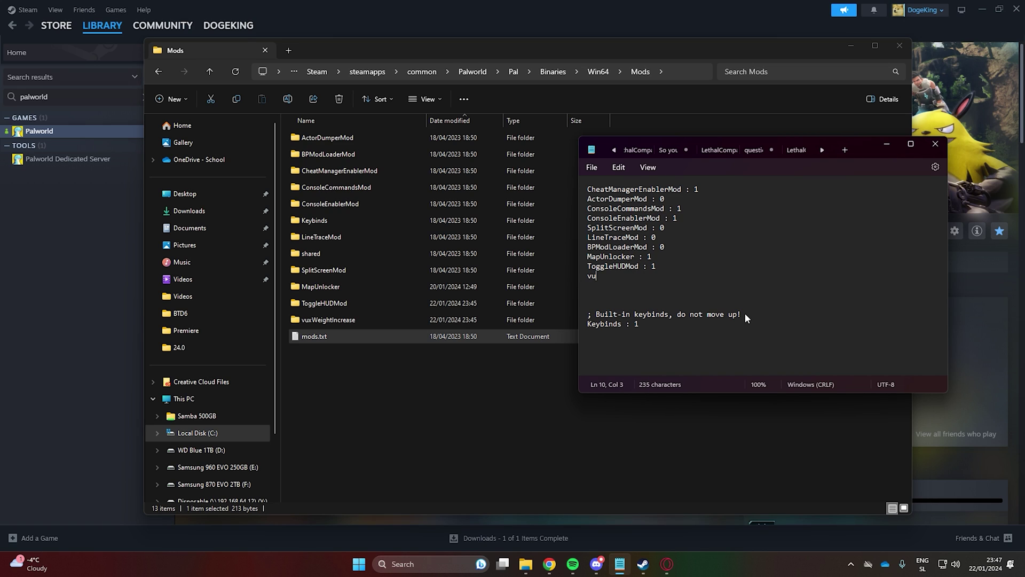
{"action": "type", "text": "WeightIncrease : 1"}
{"action": "left_click", "coordinate": [592, 167]}
{"action": "left_click", "coordinate": [609, 236]}
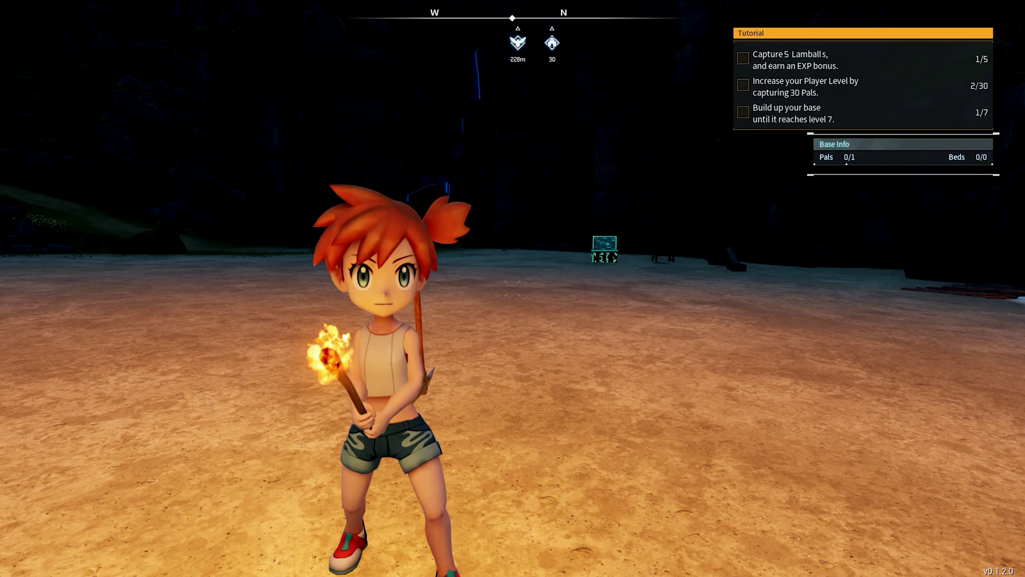
Step: Test the mods in Palworld by toggling the HUD and viewing the inventory's carry weight and the world map
{"action": "key", "text": "F1"}
{"action": "key", "text": "Tab"}
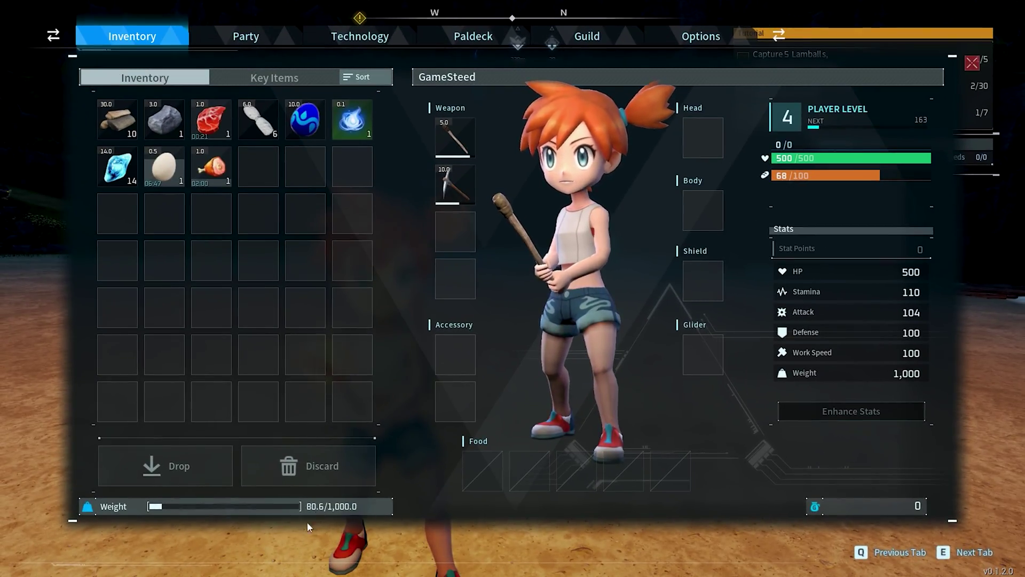
{"action": "key", "text": "m"}
{"action": "scroll", "coordinate": [512, 299], "scroll_direction": "down", "scroll_amount": 3}
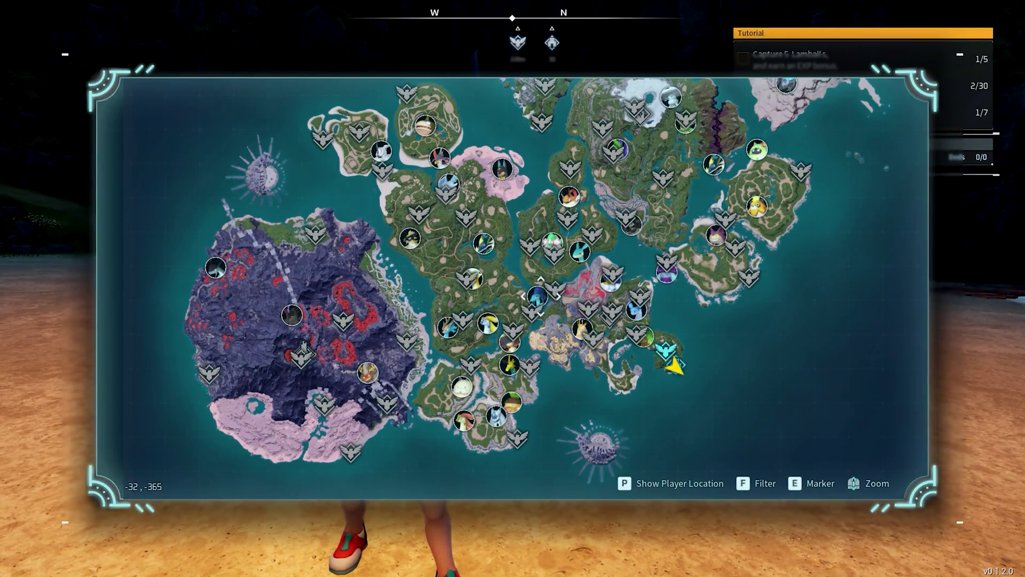
{"action": "key", "text": "m"}
{"action": "key", "text": "w"}
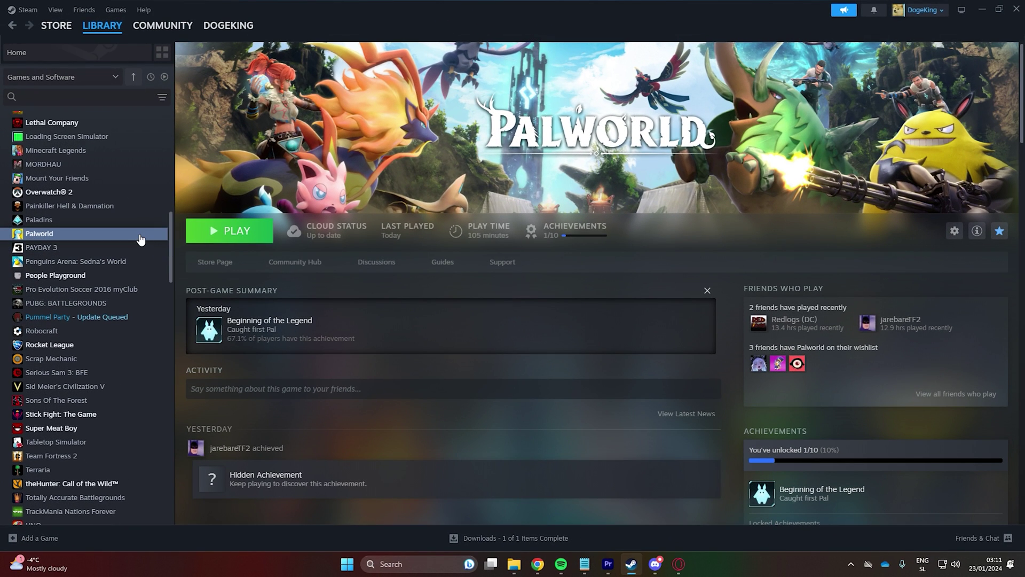
Step: Switch to Steam, open Palworld's installed files properties and bring up the game's install folder
{"action": "right_click", "coordinate": [140, 236]}
{"action": "left_click", "coordinate": [193, 317]}
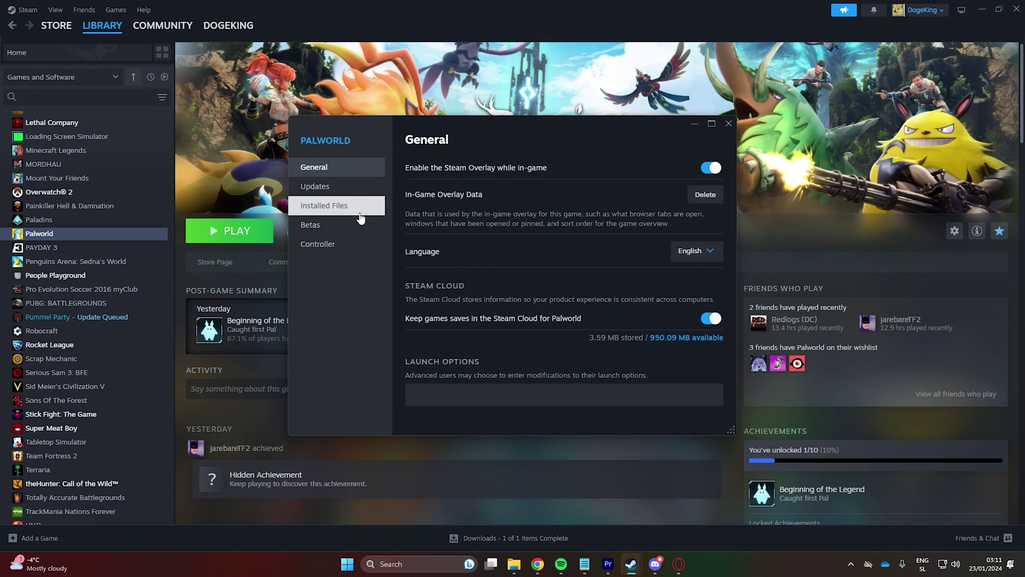
{"action": "left_click", "coordinate": [320, 206]}
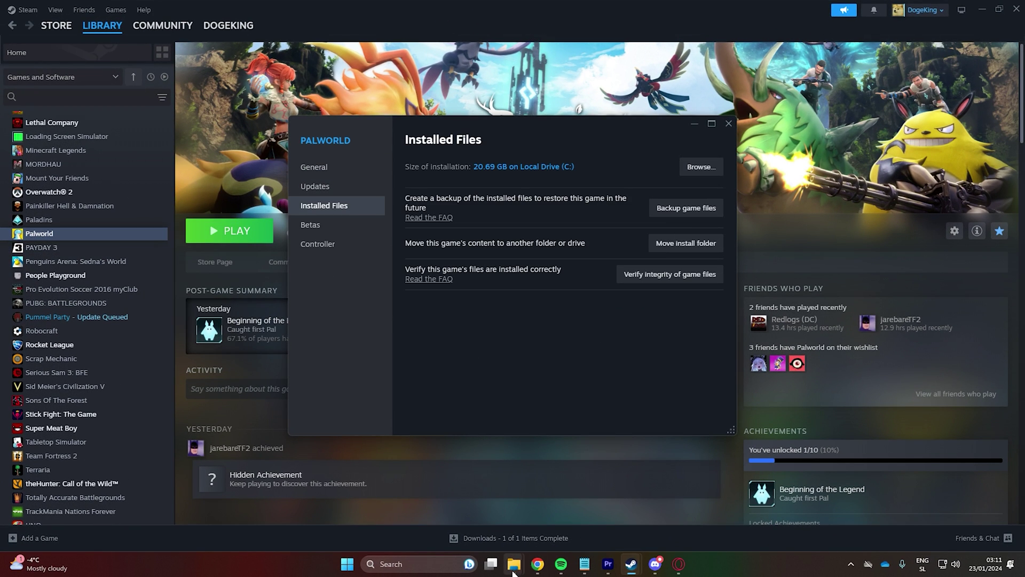
{"action": "left_click", "coordinate": [550, 508]}
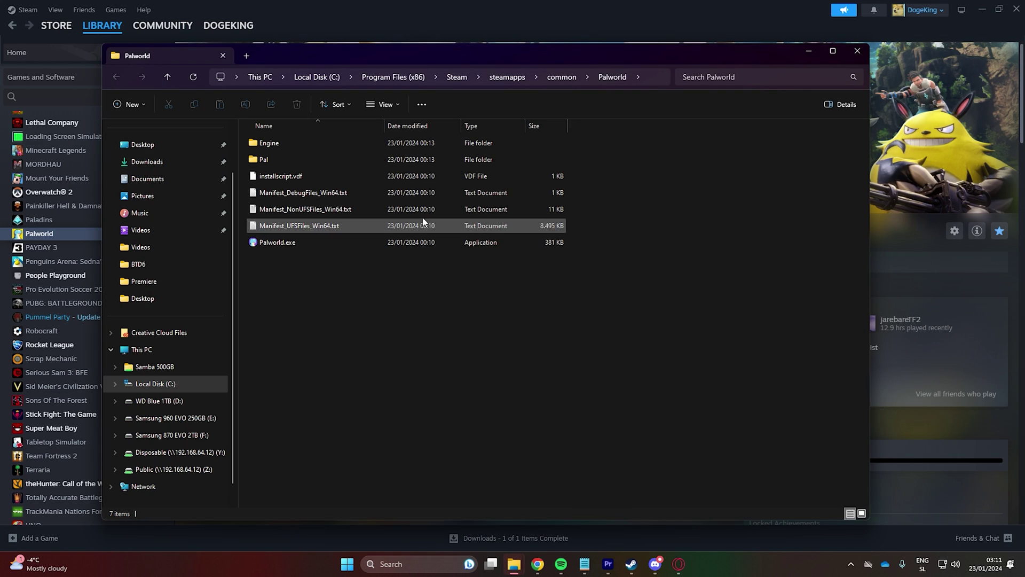
Step: Delete everything inside Palworld's Pal\Binaries\Win64 folder
{"action": "double_click", "coordinate": [348, 158]}
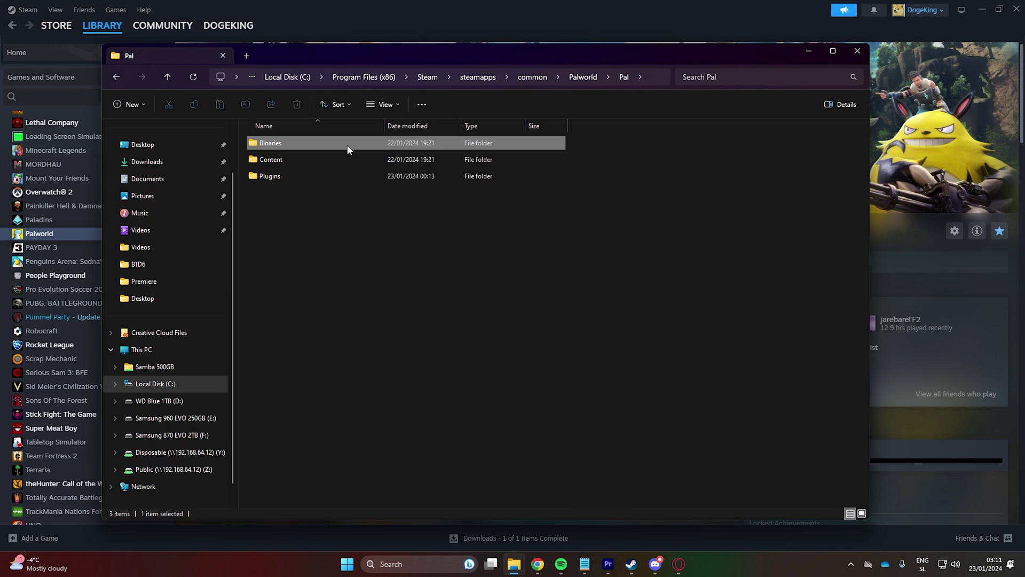
{"action": "double_click", "coordinate": [348, 145]}
{"action": "double_click", "coordinate": [347, 145]}
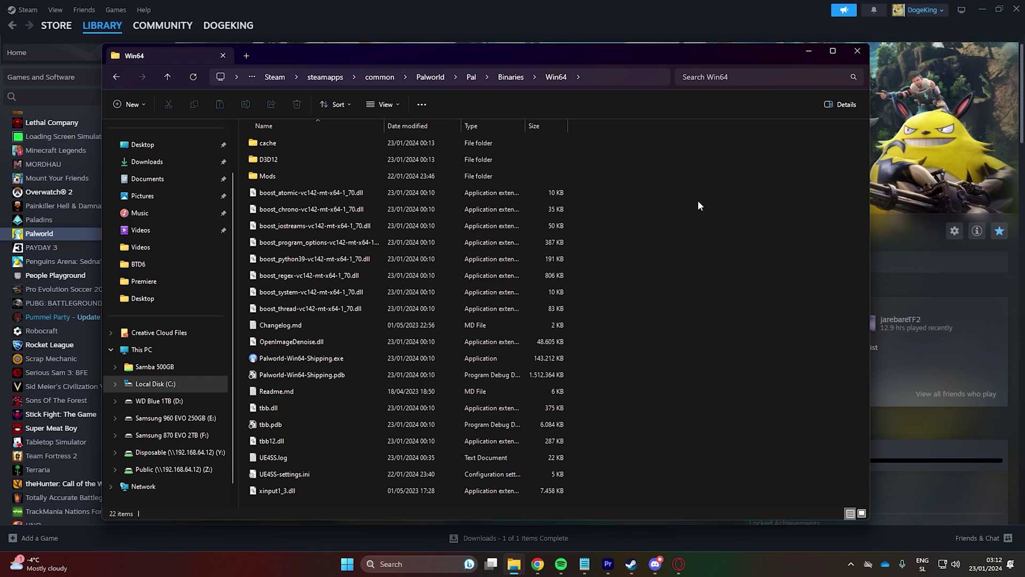
{"action": "key", "text": "ctrl+a"}
{"action": "key", "text": "Delete"}
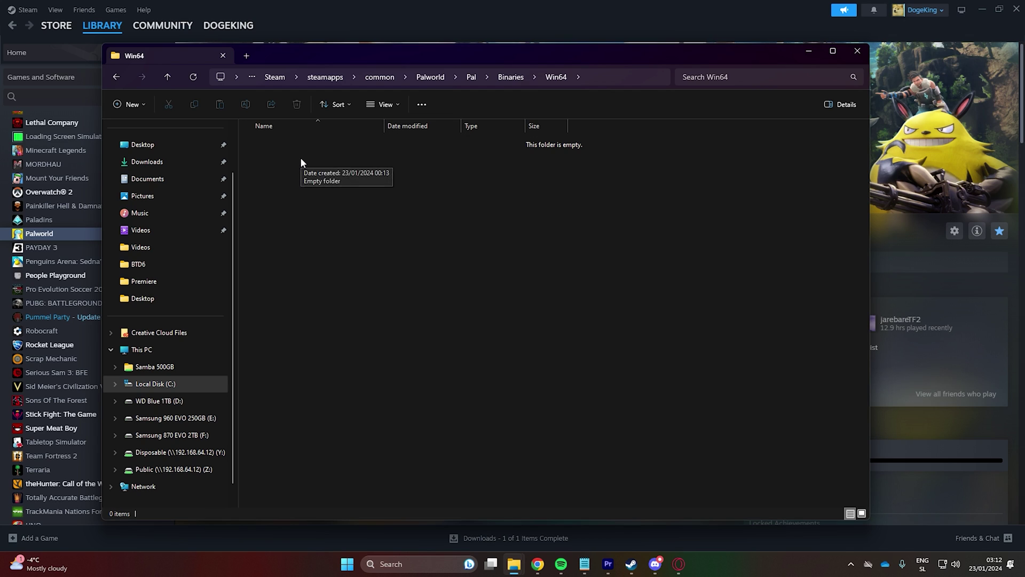
Step: Delete the Mods folder from Pal\Content\Paks, keeping Pal-Windows.pak
{"action": "key", "text": "BackSpace"}
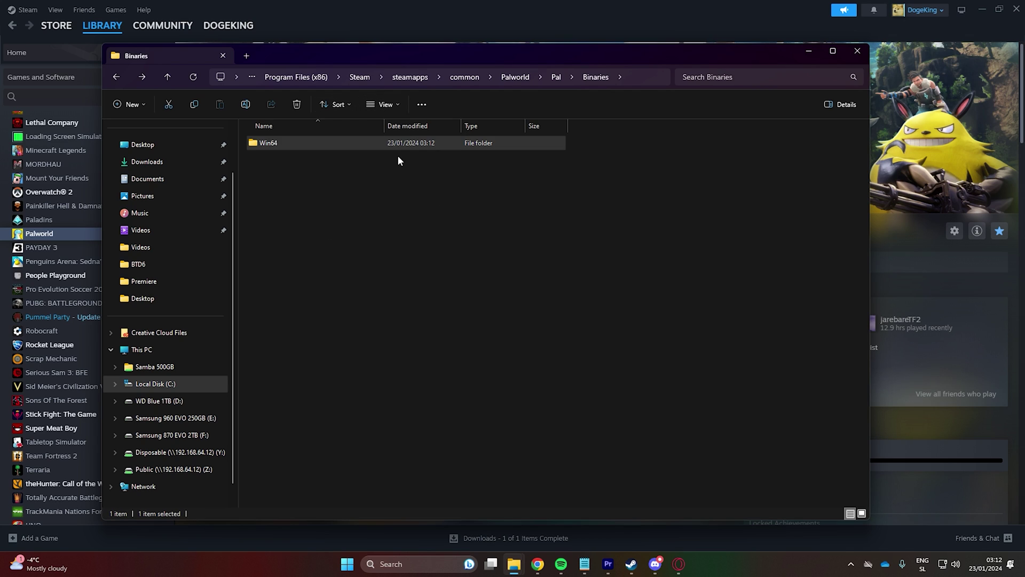
{"action": "key", "text": "BackSpace"}
{"action": "double_click", "coordinate": [373, 162]}
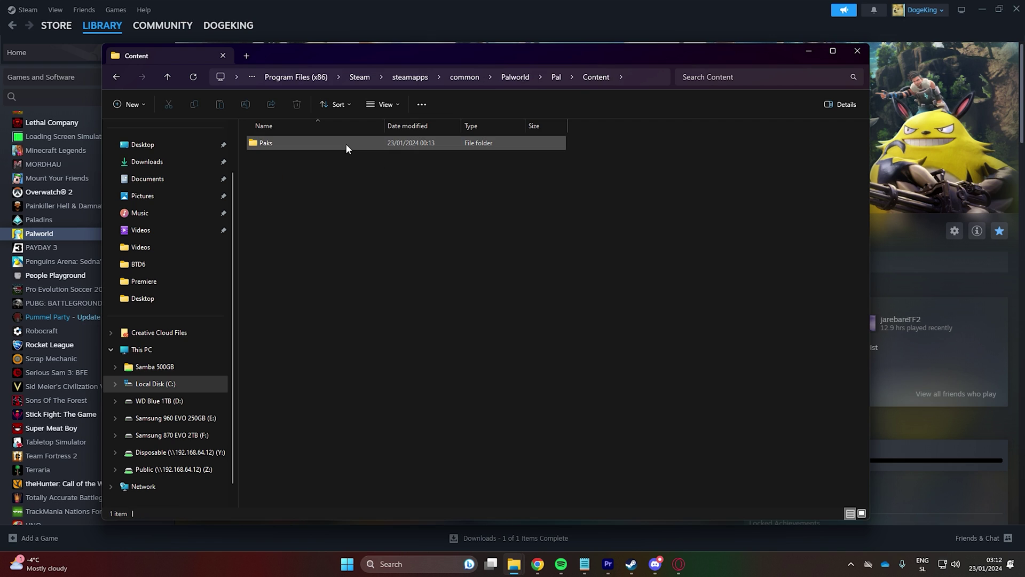
{"action": "double_click", "coordinate": [345, 143]}
{"action": "left_click", "coordinate": [332, 147]}
{"action": "key", "text": "Delete"}
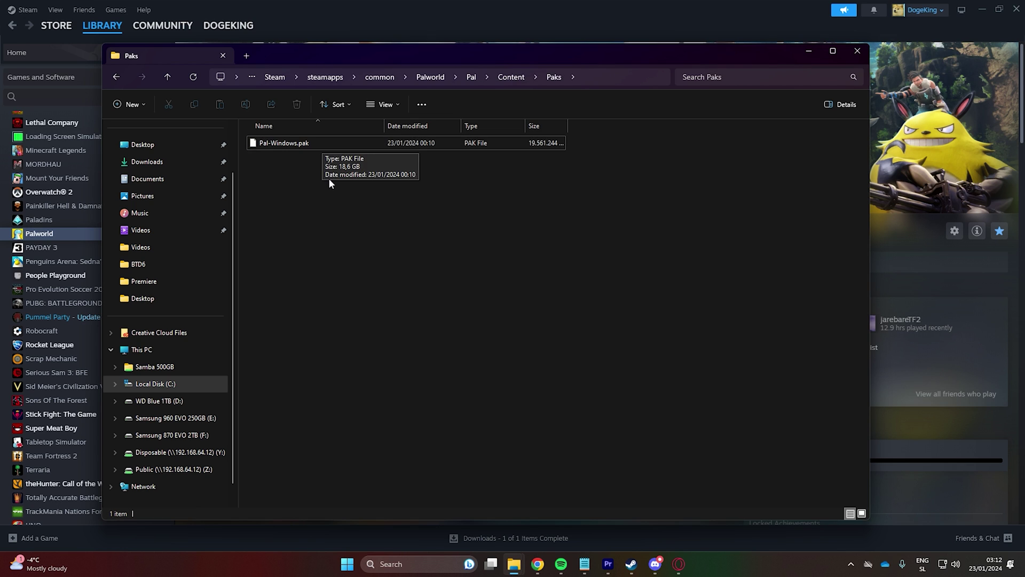
Step: Close the install folder and verify the integrity of Palworld's game files in Steam
{"action": "left_click", "coordinate": [857, 51]}
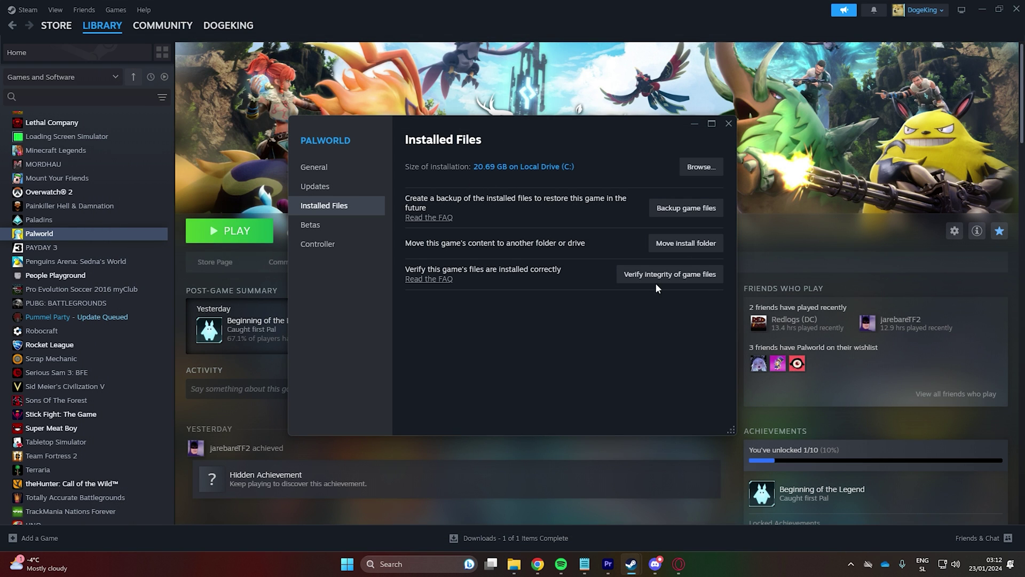
{"action": "left_click", "coordinate": [671, 278]}
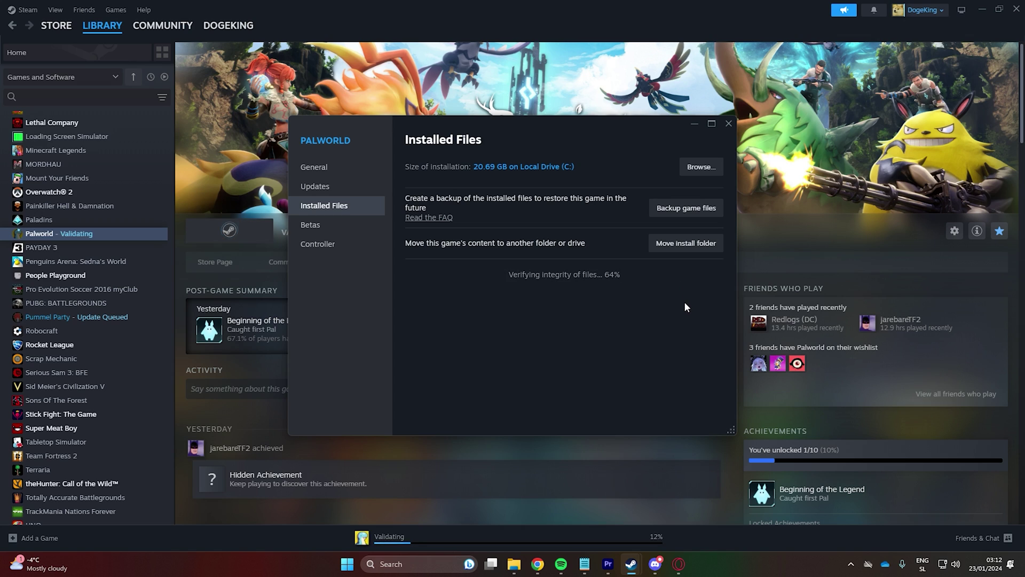